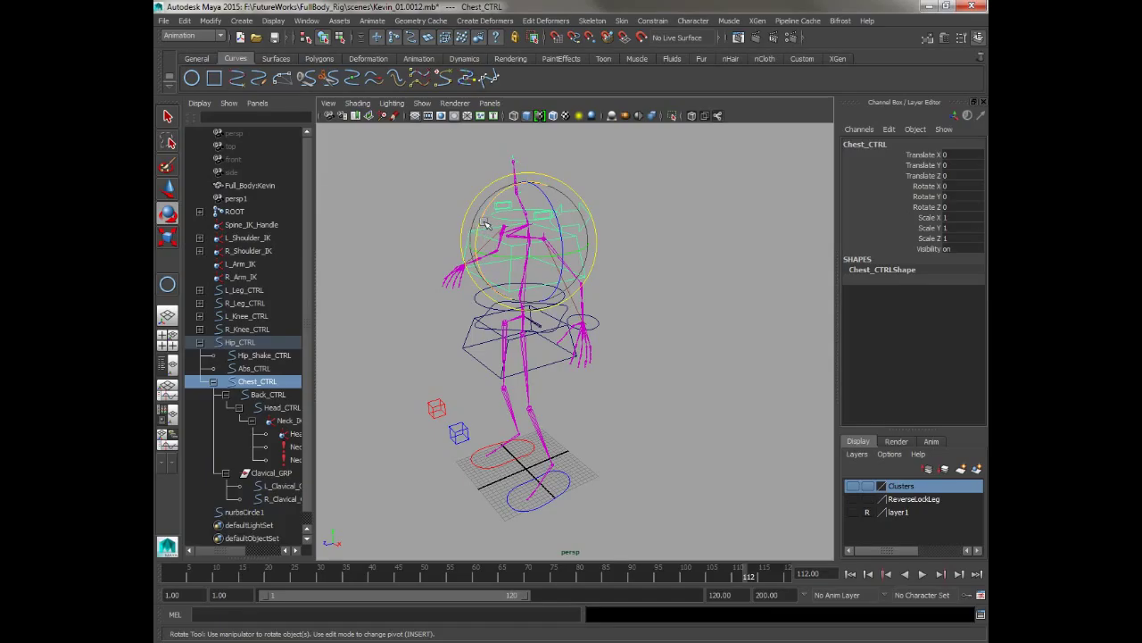
Step: Try lowering the hip control to test the leg rig, and undo the move
click(476, 316)
key(w)
drag(499, 293, 495, 321)
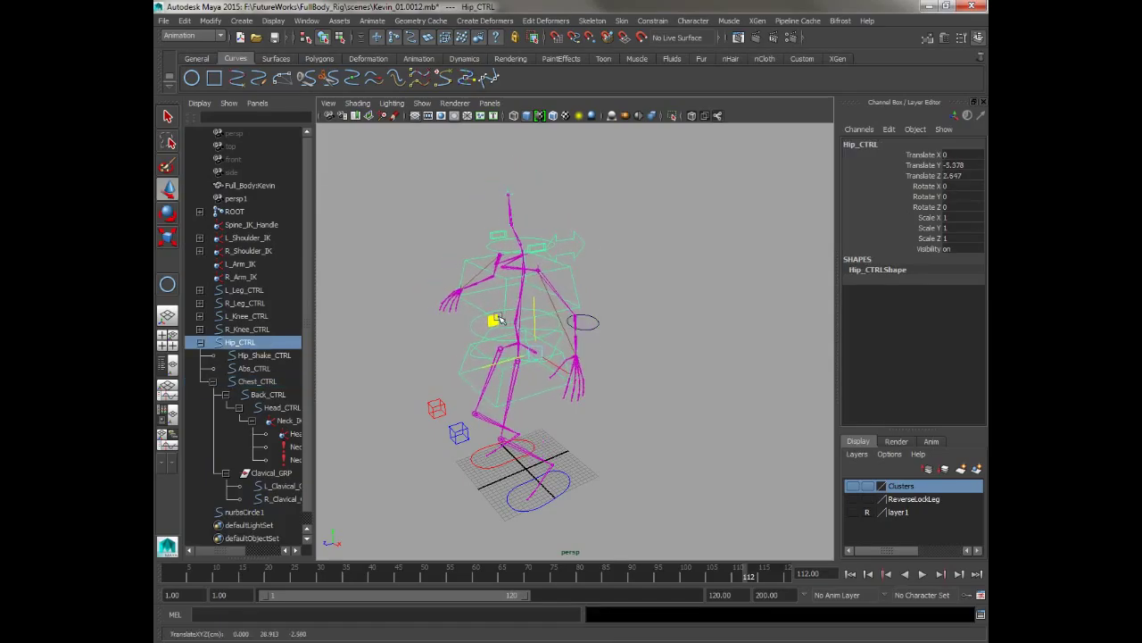
key(ctrl+z)
Step: Delete the leftover NURBS circle beside the left hand
drag(443, 383, 437, 484)
alt+drag(675, 446, 571, 385)
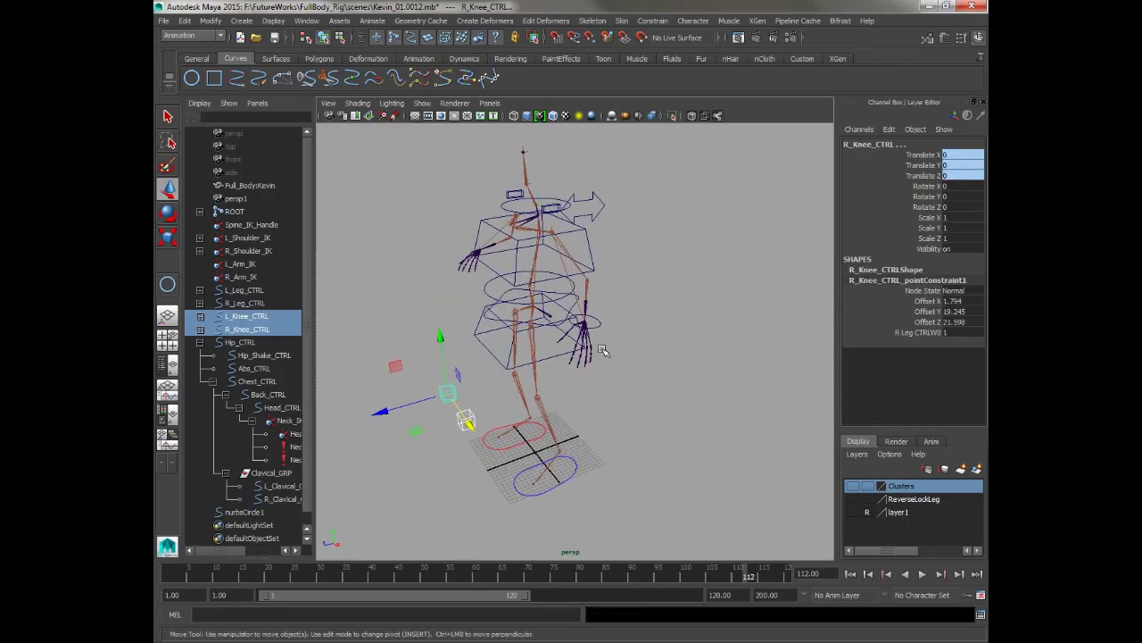
click(600, 329)
key(Delete)
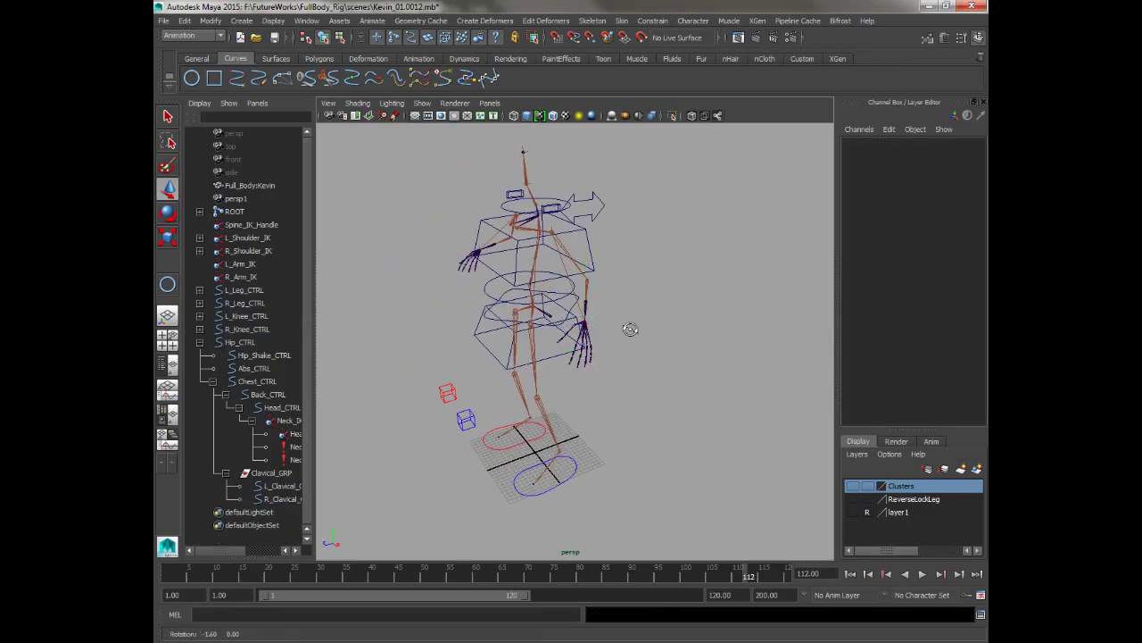
Step: Create a polygon cube on the character's left side, at about X 34, Y 6.1 and Z -12.9
alt+drag(630, 330, 640, 419)
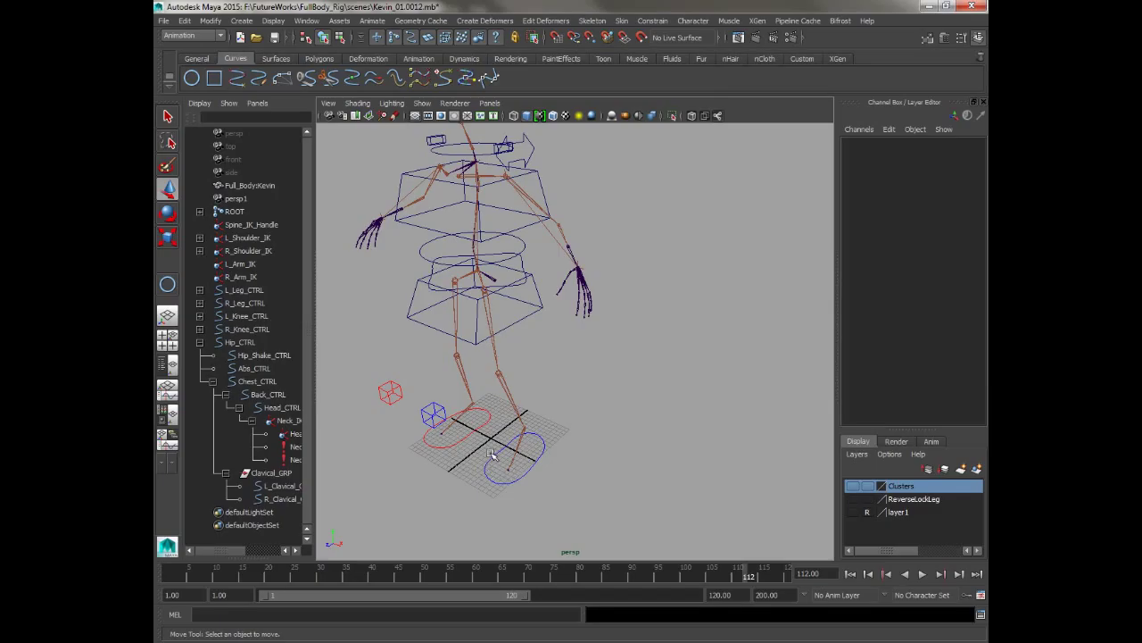
alt+drag(420, 423, 522, 416)
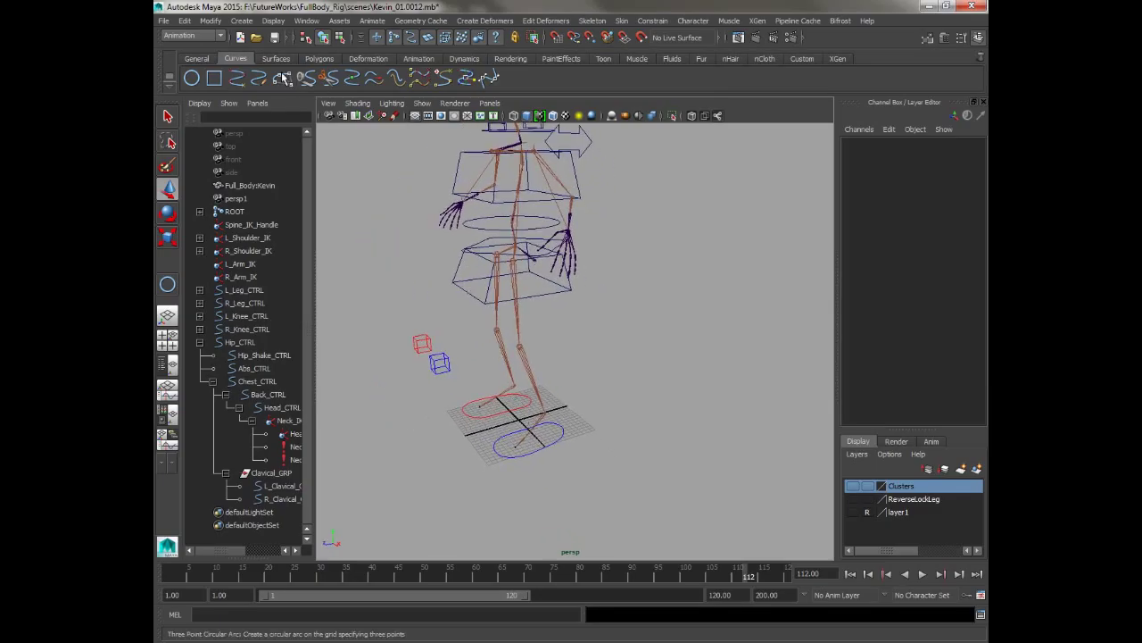
click(319, 58)
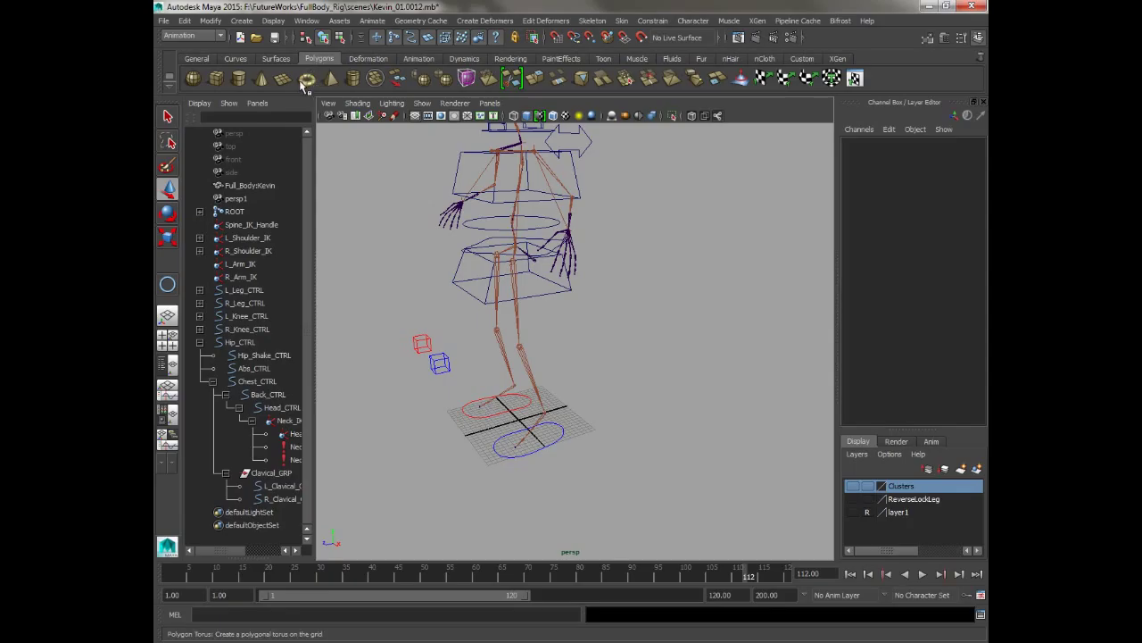
click(216, 79)
alt+drag(612, 287, 671, 301)
click(601, 416)
Step: Start an EP curve snapped to the cube's corners and trace the edges of its top face
mouse_move(601, 416)
alt+mouse_down()
mouse_move(609, 413)
mouse_move(556, 385)
mouse_move(613, 439)
mouse_move(606, 428)
alt+mouse_up()
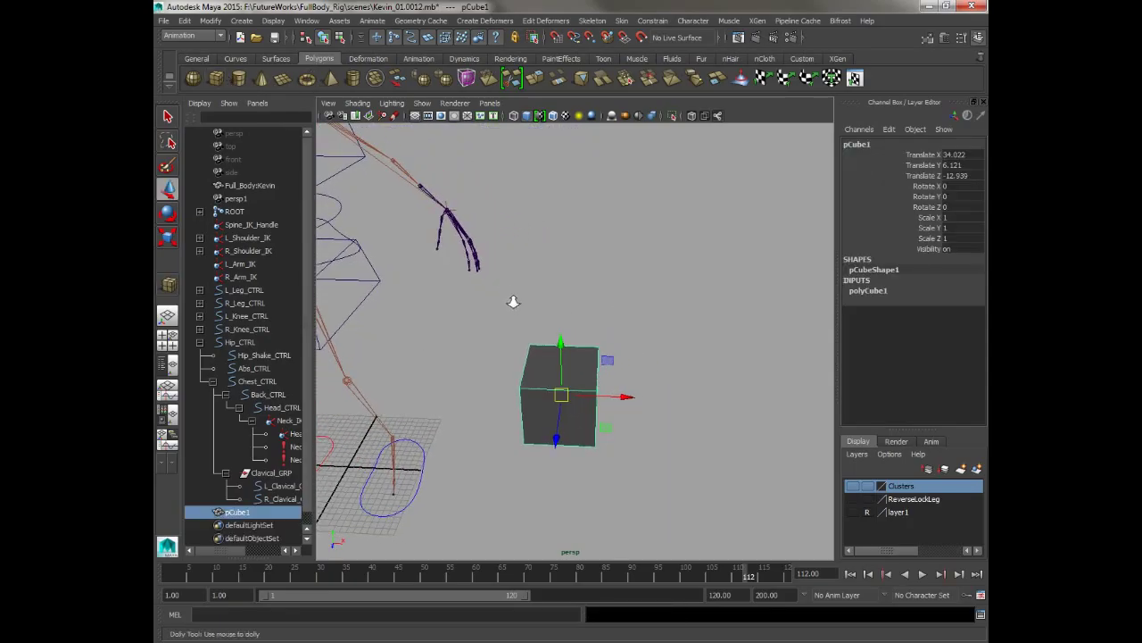
alt+drag(512, 299, 537, 297)
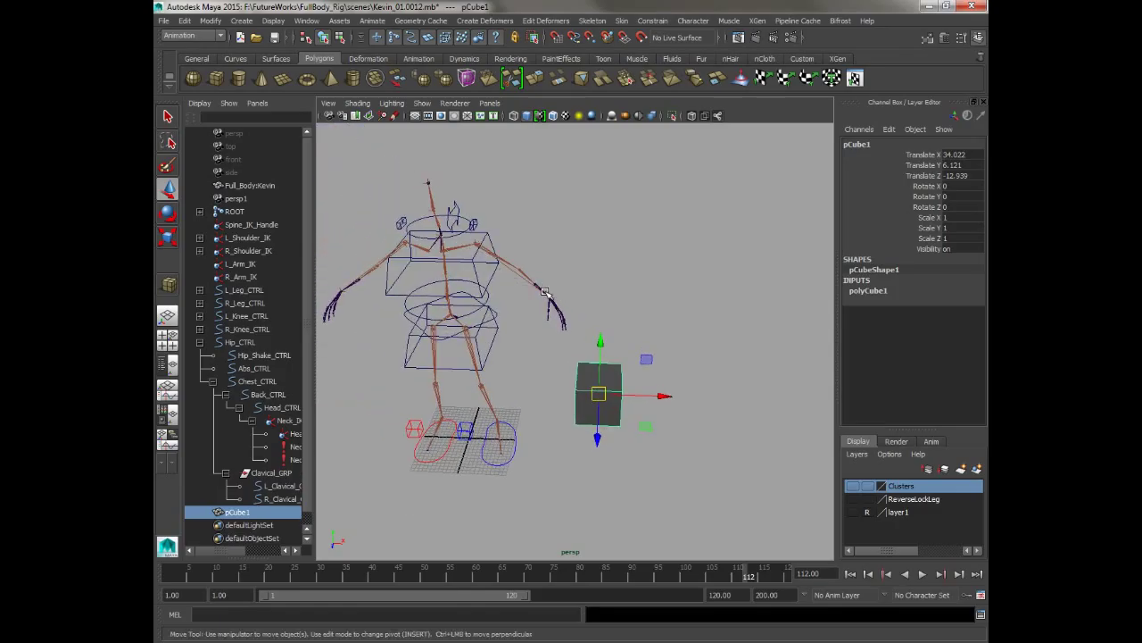
alt+right_drag(580, 275, 650, 355)
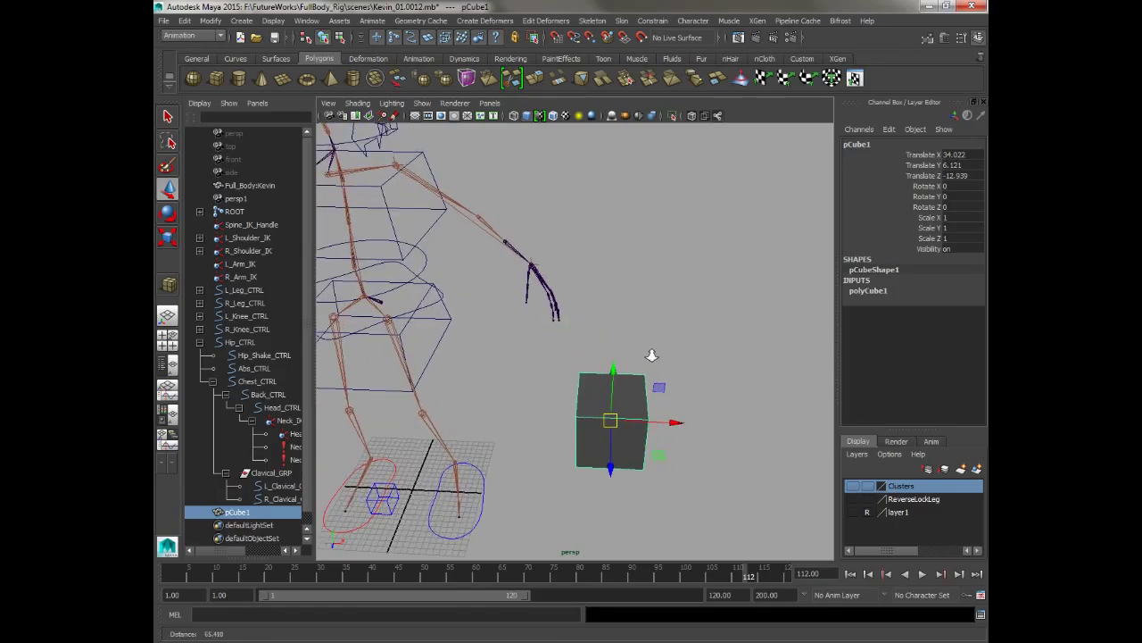
alt+middle_drag(650, 355, 529, 322)
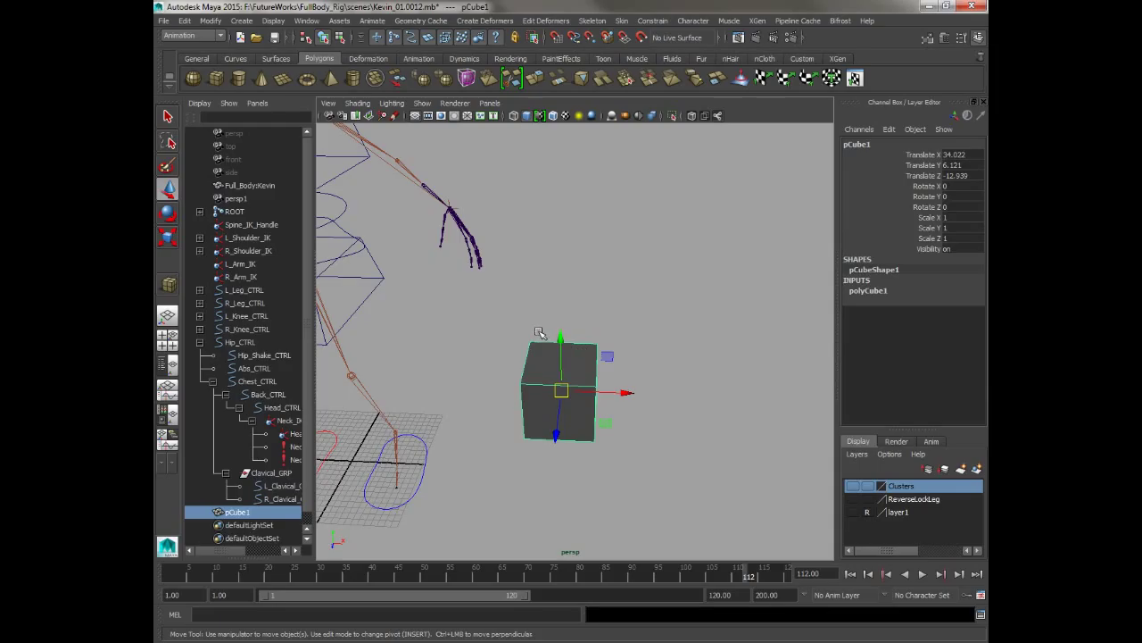
click(211, 20)
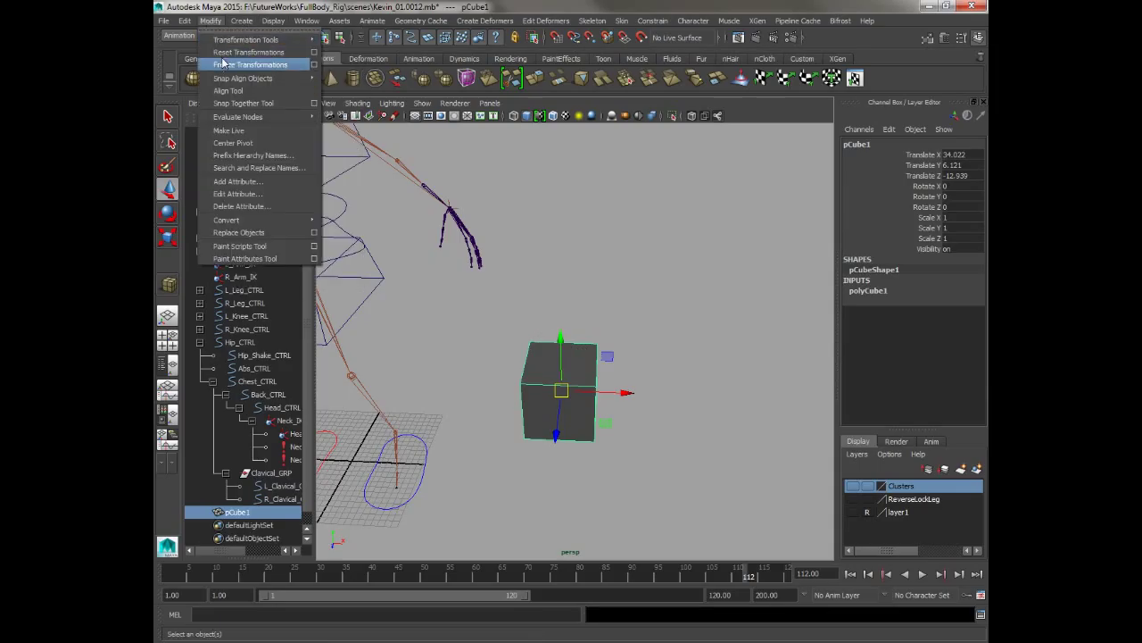
mouse_move(241, 21)
click(254, 129)
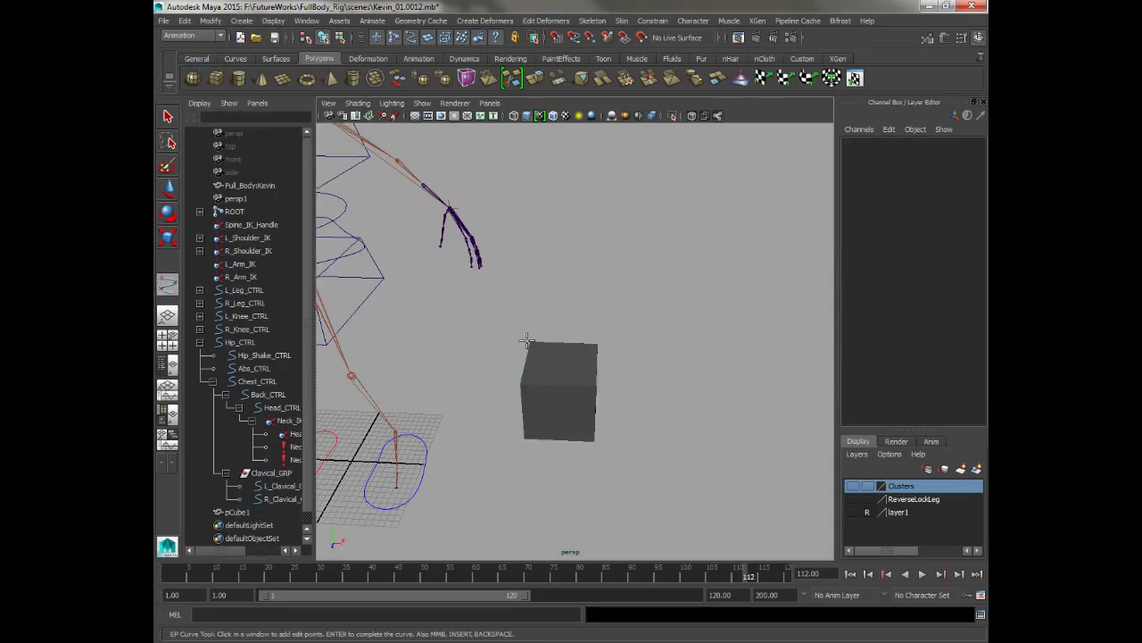
click(531, 342)
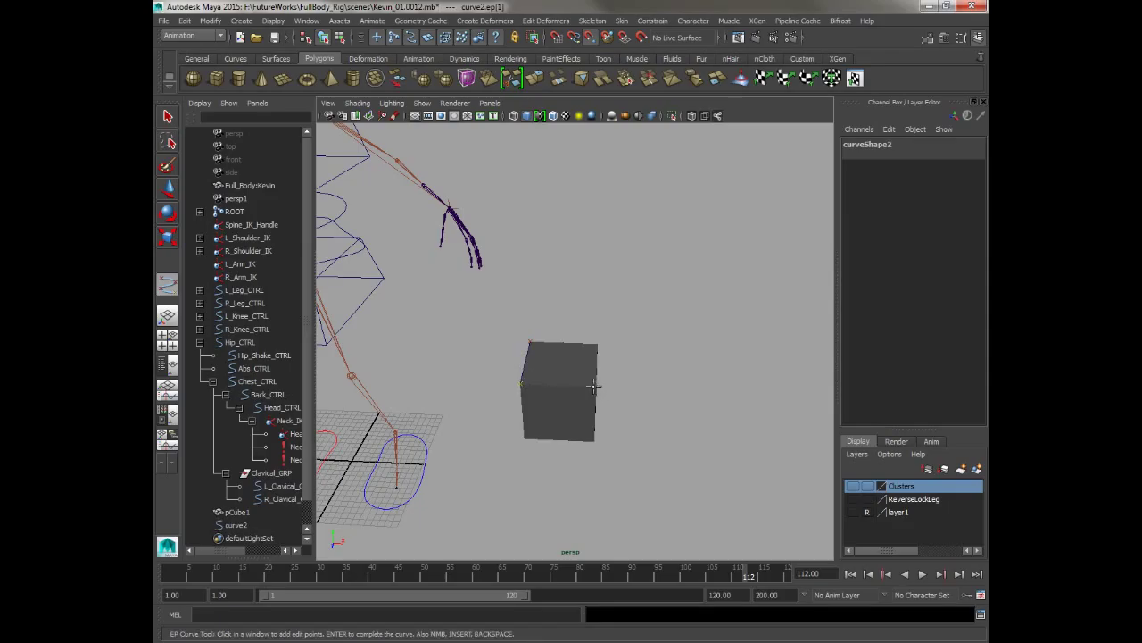
click(596, 344)
alt+drag(598, 352, 562, 393)
click(537, 366)
Step: Continue the EP curve through the remaining cube corners until all edges are traced, and finish the curve
alt+right_drag(563, 393, 634, 511)
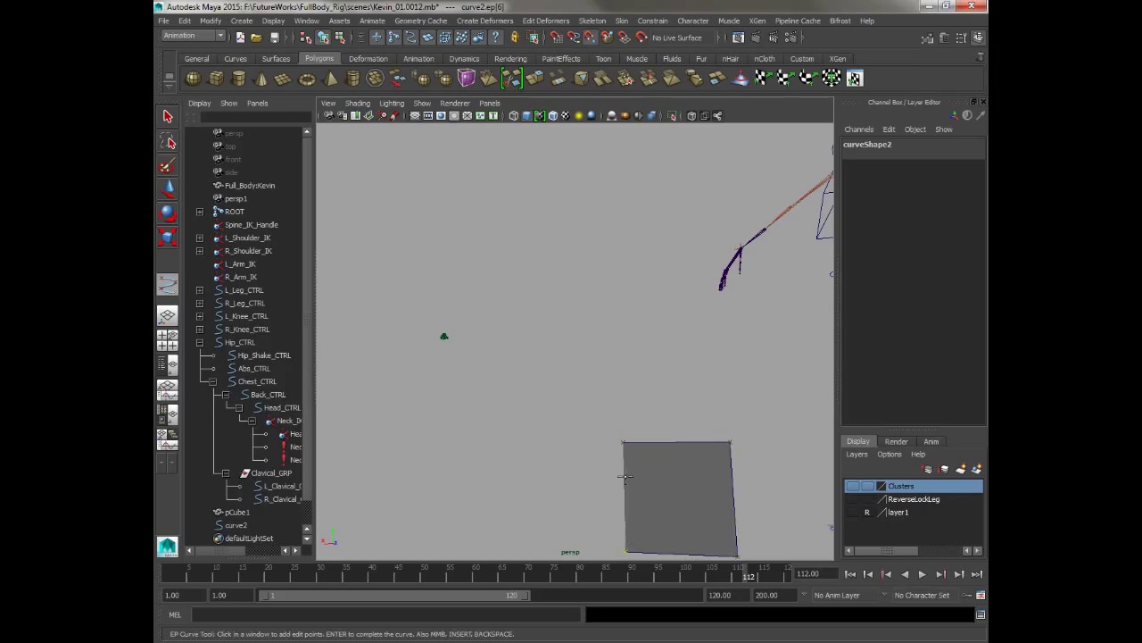
click(621, 447)
scroll(621, 446, down, 5)
alt+drag(621, 447, 480, 432)
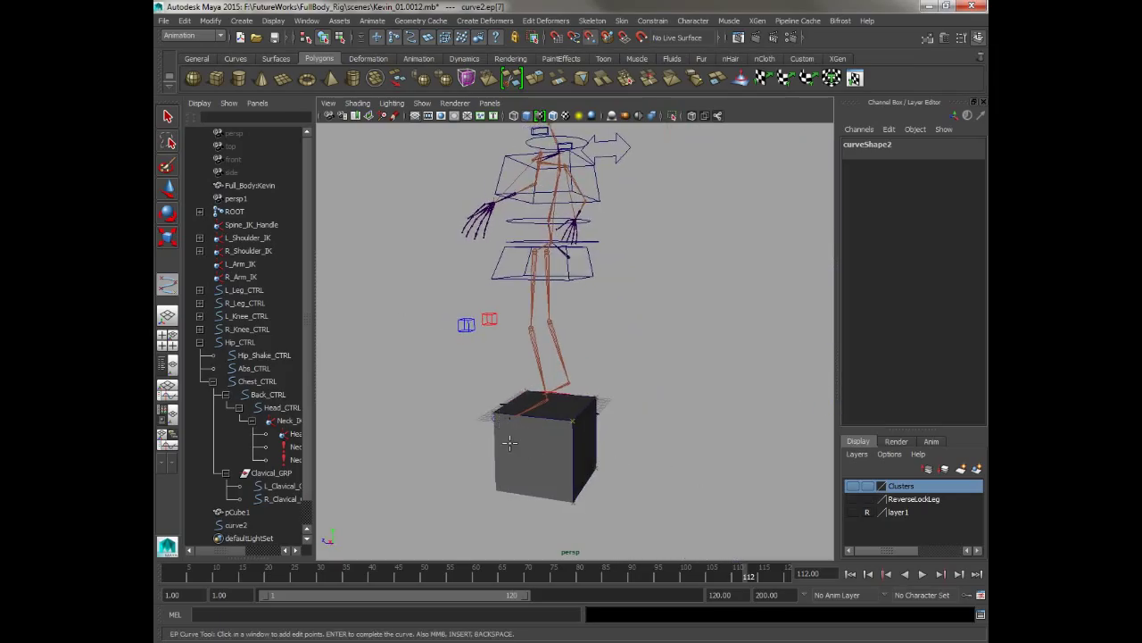
click(566, 502)
alt+drag(468, 419, 566, 464)
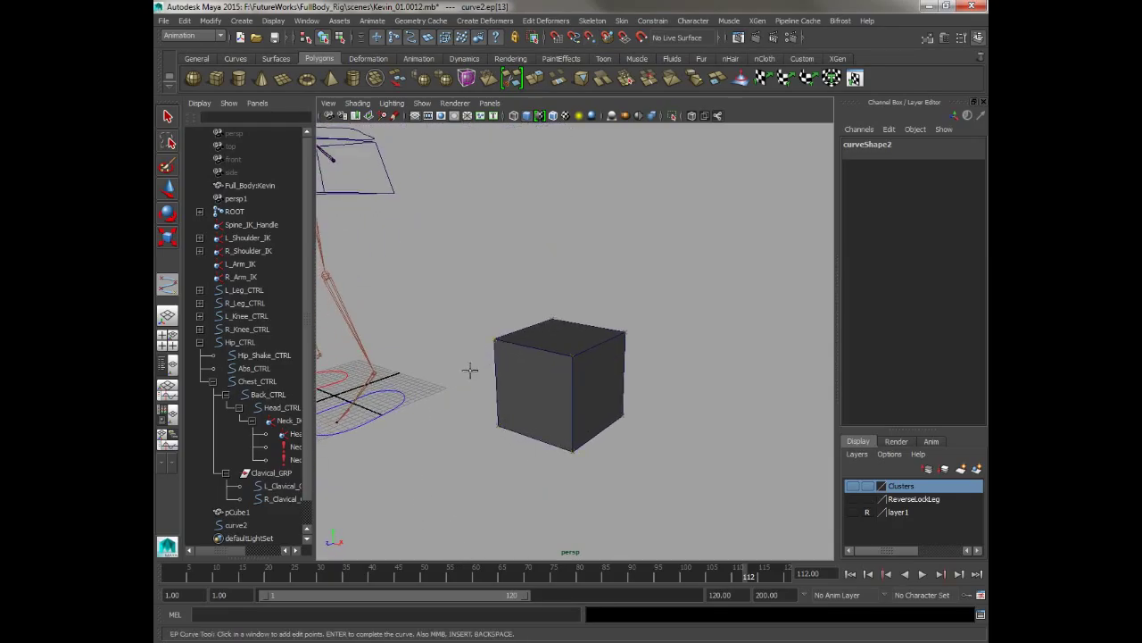
alt+drag(470, 369, 615, 398)
click(546, 466)
key(Return)
key(w)
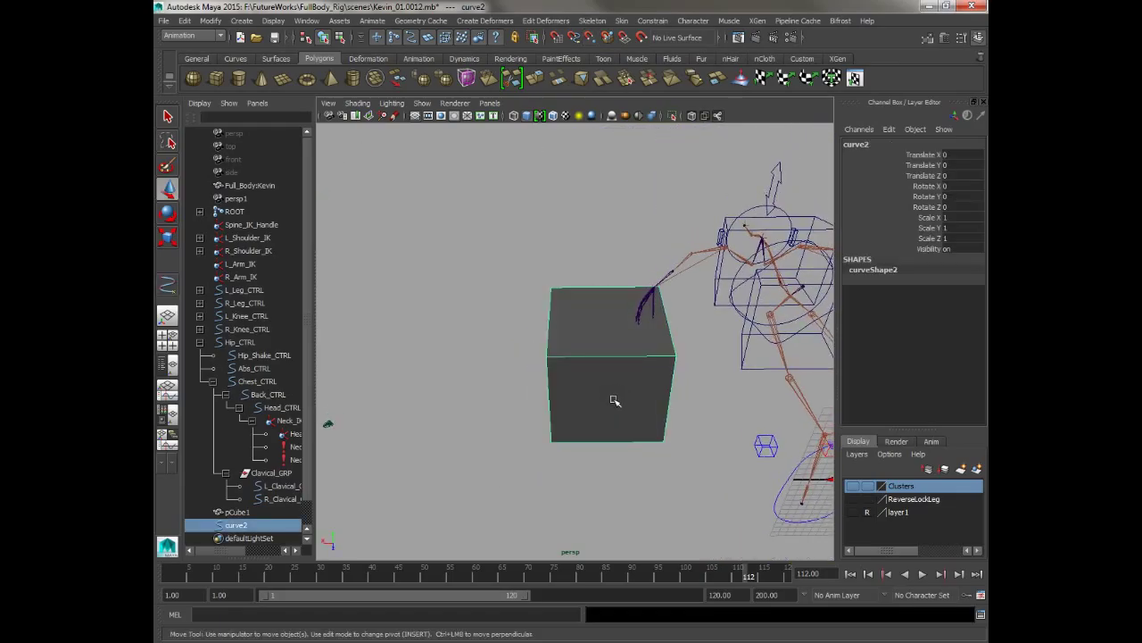
Step: Delete the guide polygon cube in wireframe display and return to object selection, keeping only the cube-shaped curve
click(595, 411)
key(4)
alt+drag(560, 461, 670, 511)
key(F8)
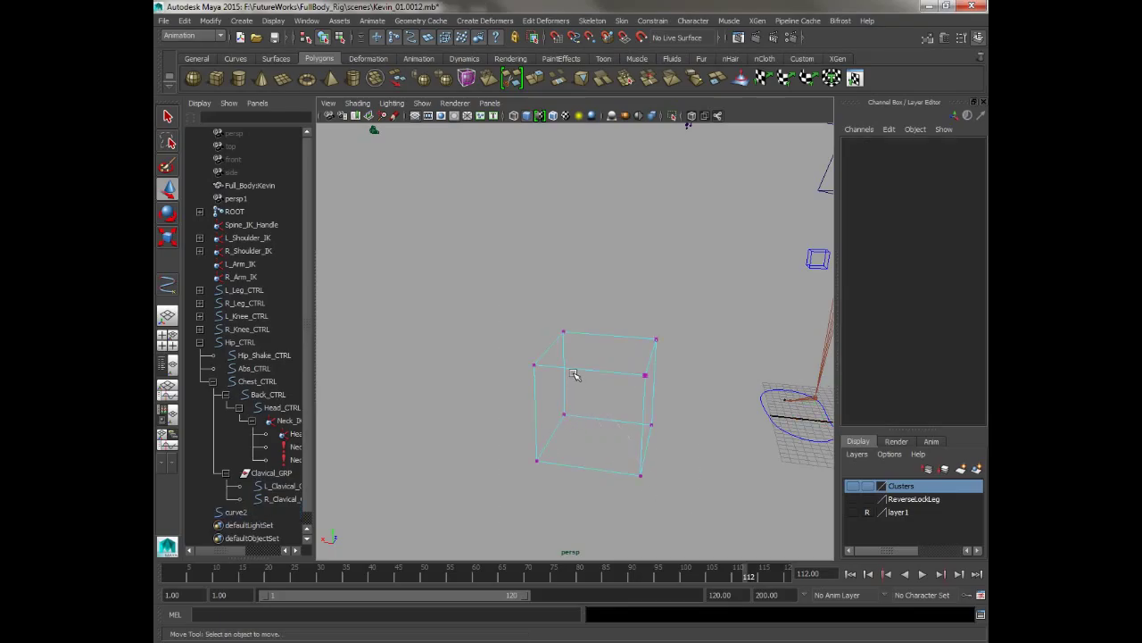
key(q)
right_drag(534, 345, 497, 312)
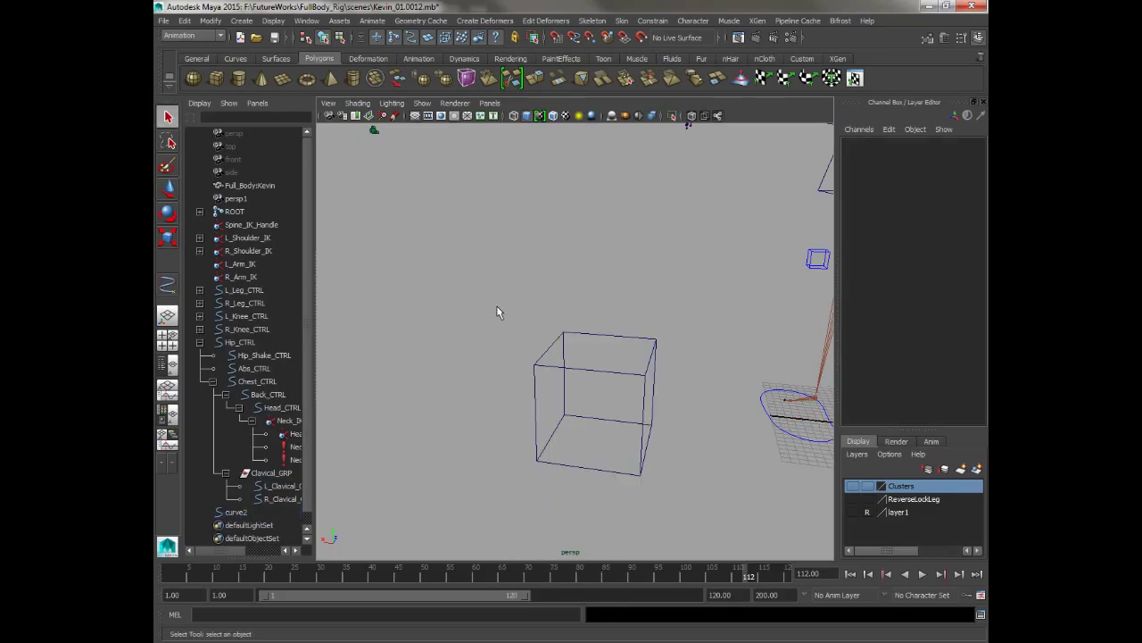
Step: Center the pivot of the cube-shaped curve
drag(497, 311, 658, 474)
click(212, 22)
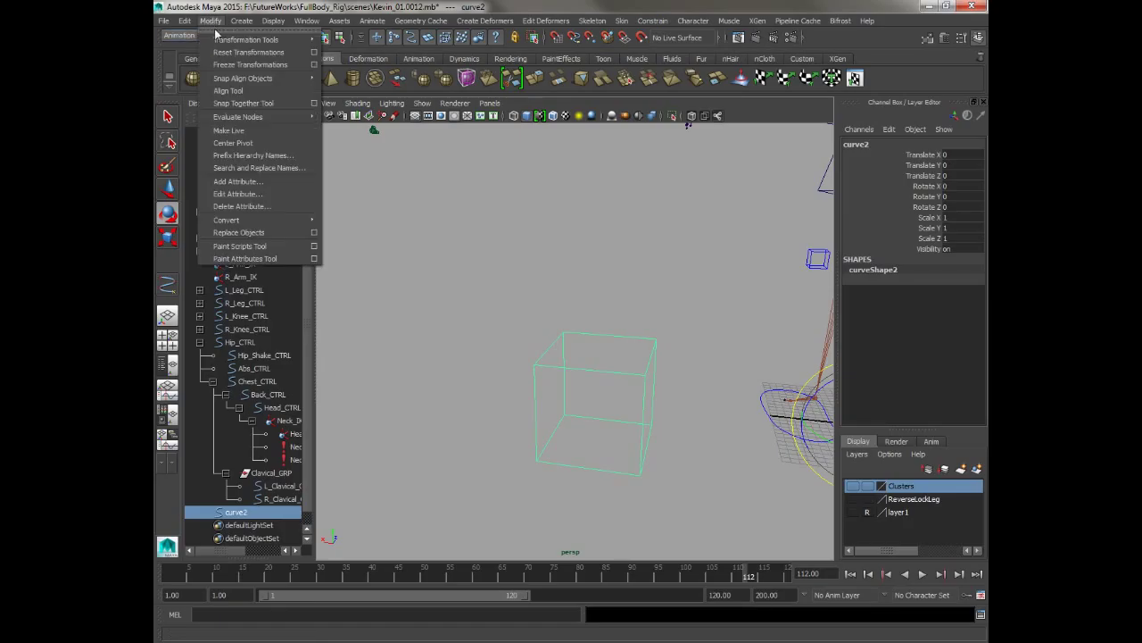
click(232, 143)
Step: Scale the cube curve to 0.21, place it at the left elbow, and position a duplicate at the right elbow
alt+drag(454, 229, 687, 264)
scroll(584, 256, up, 5)
key(r)
key(ctrl+d)
key(w)
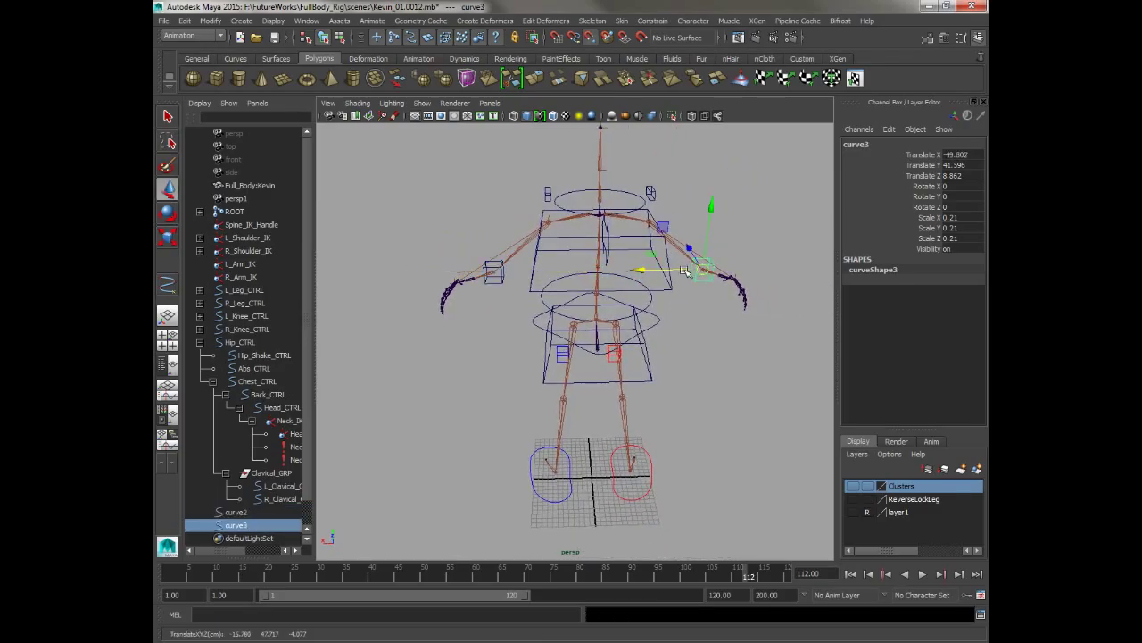
Step: Move both elbow cube curves together behind the arms, to about -4.37 in Translate Z
shift+click(497, 275)
alt+drag(496, 275, 625, 295)
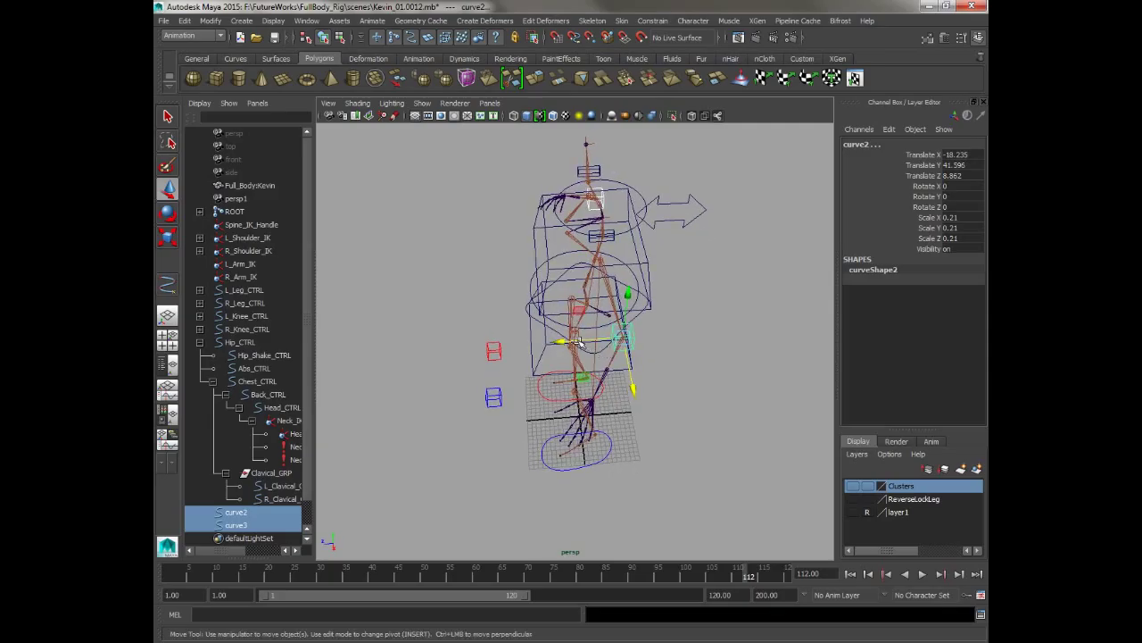
drag(678, 340, 473, 369)
alt+drag(687, 309, 616, 307)
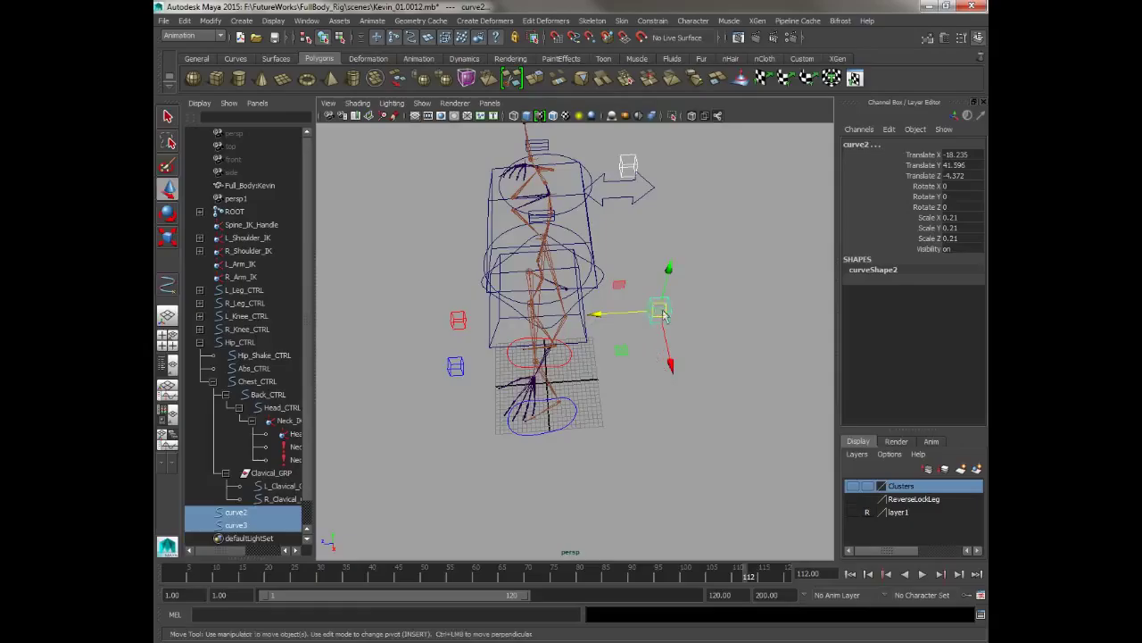
Step: Rename the left elbow's cube curve as L_Elbow_CTRL
key(q)
click(661, 311)
double_click(235, 514)
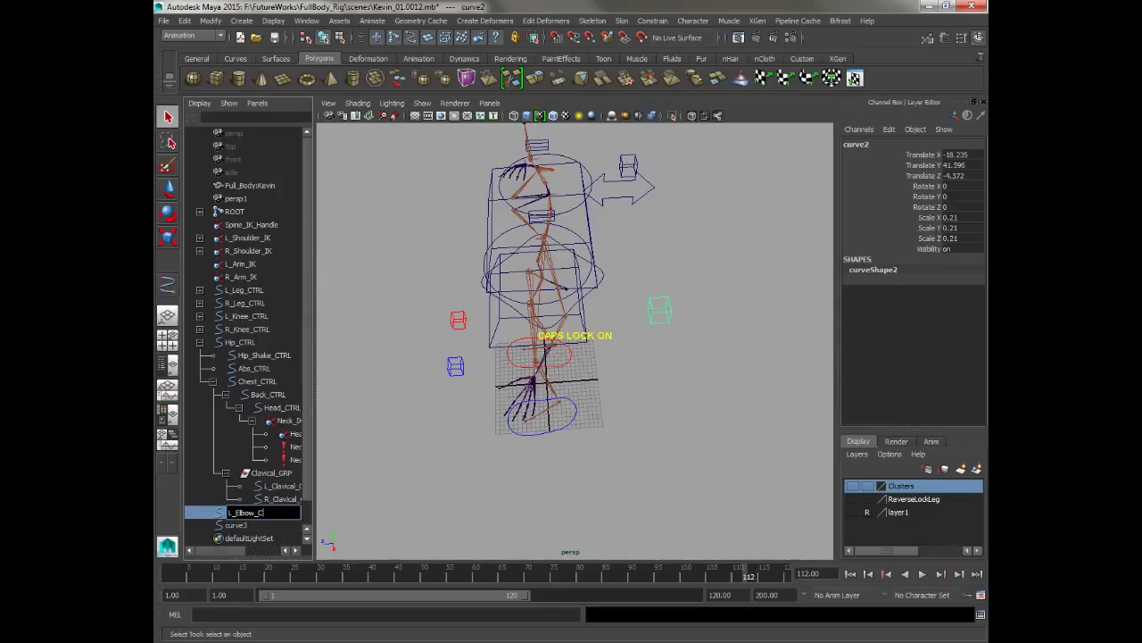
key(Return)
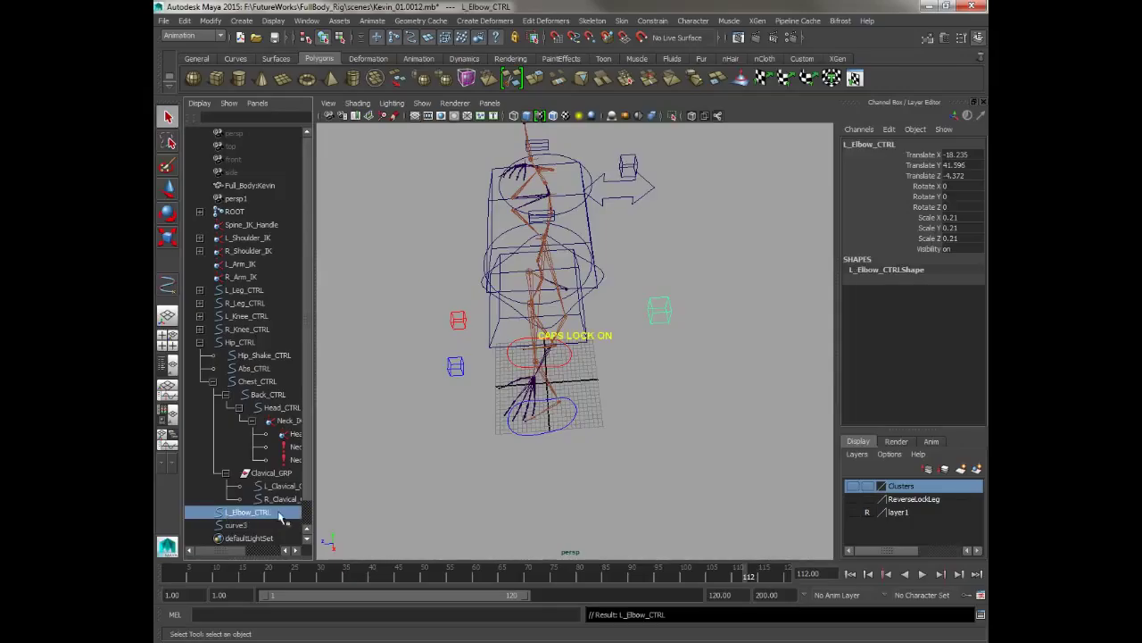
Step: Rename the right elbow's cube curve as R_Elbow_CTRL
click(610, 162)
click(625, 170)
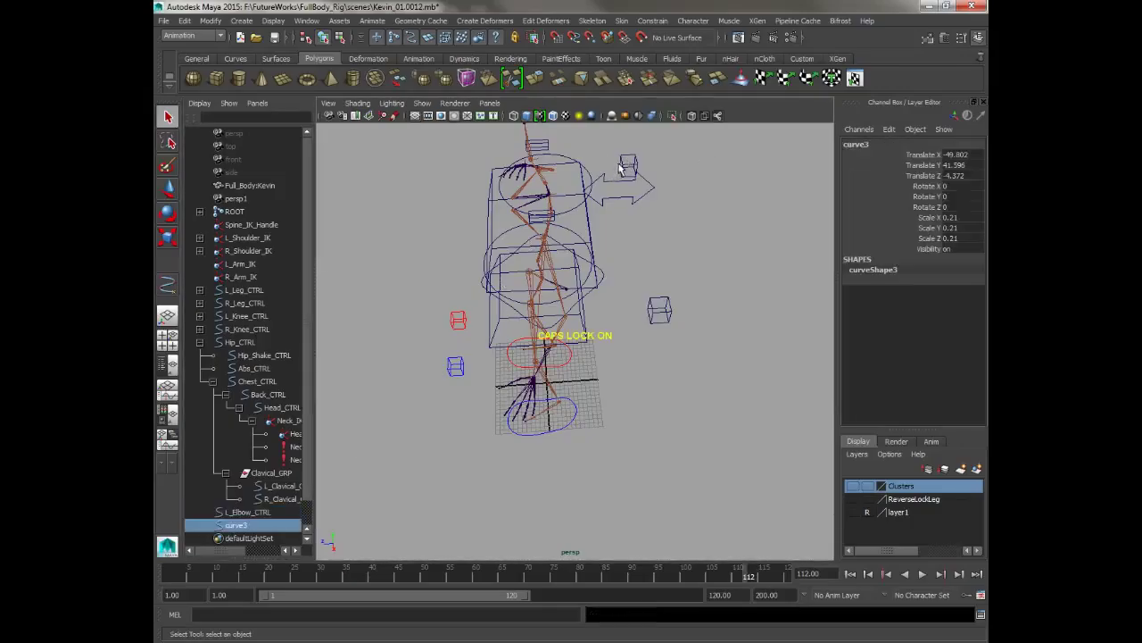
double_click(236, 525)
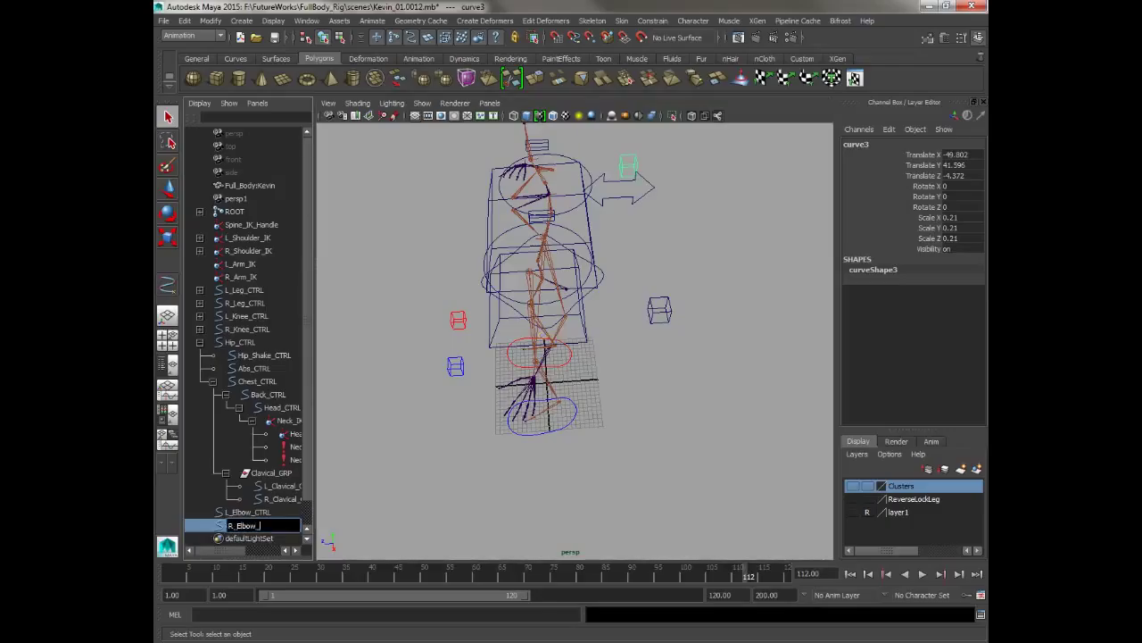
key(Return)
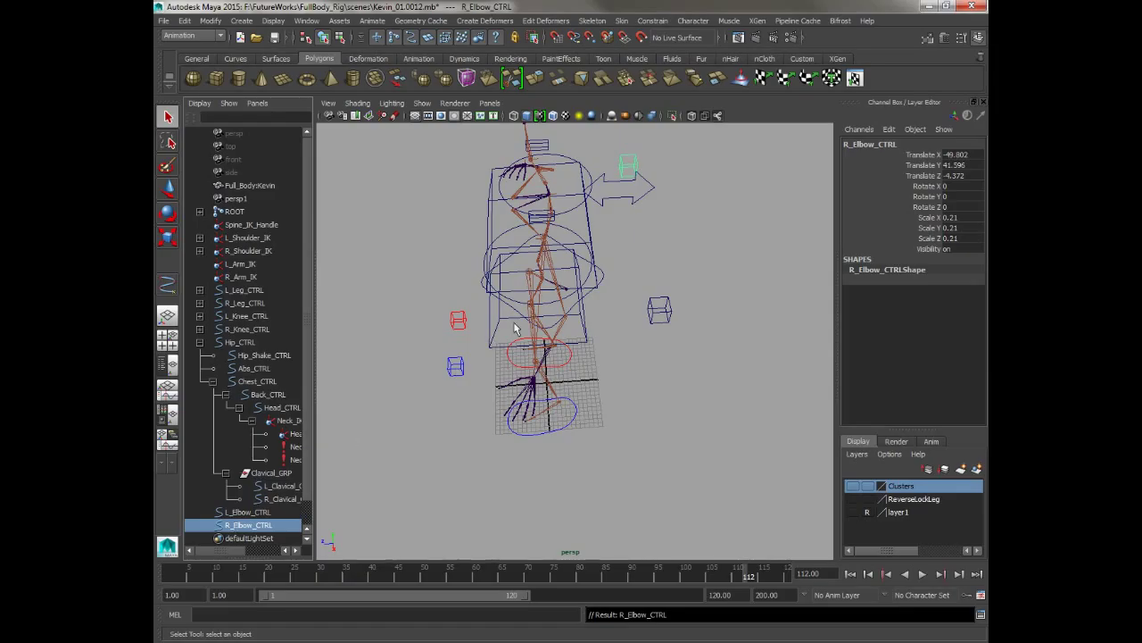
Step: Freeze the transformations of both elbow controls and delete their construction history
shift+click(658, 305)
click(212, 20)
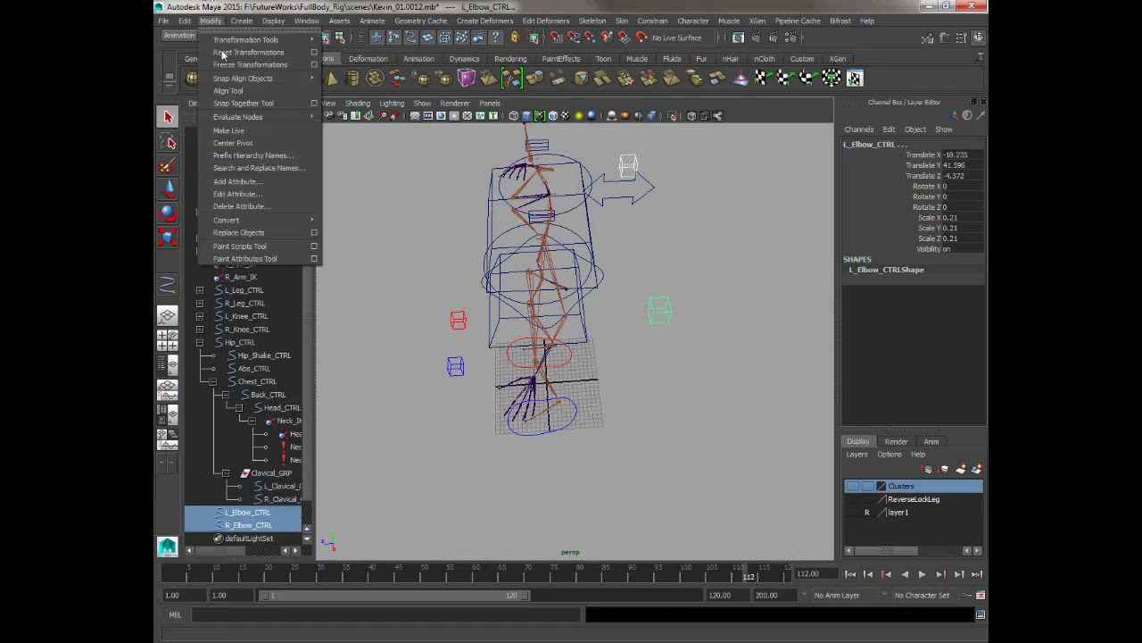
click(227, 64)
click(185, 19)
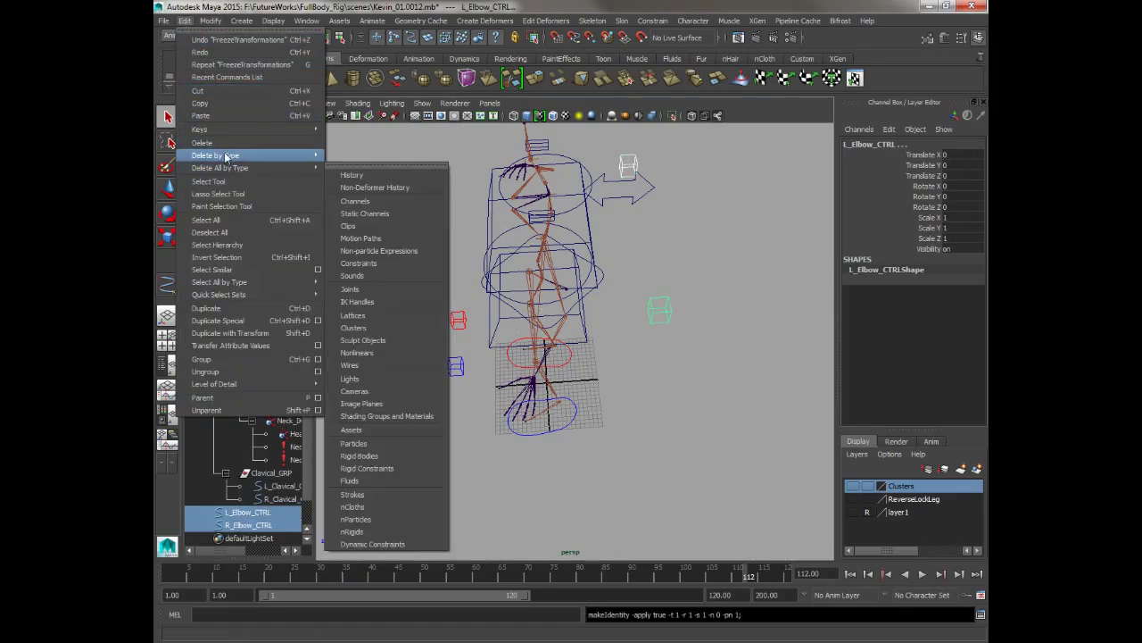
mouse_move(309, 157)
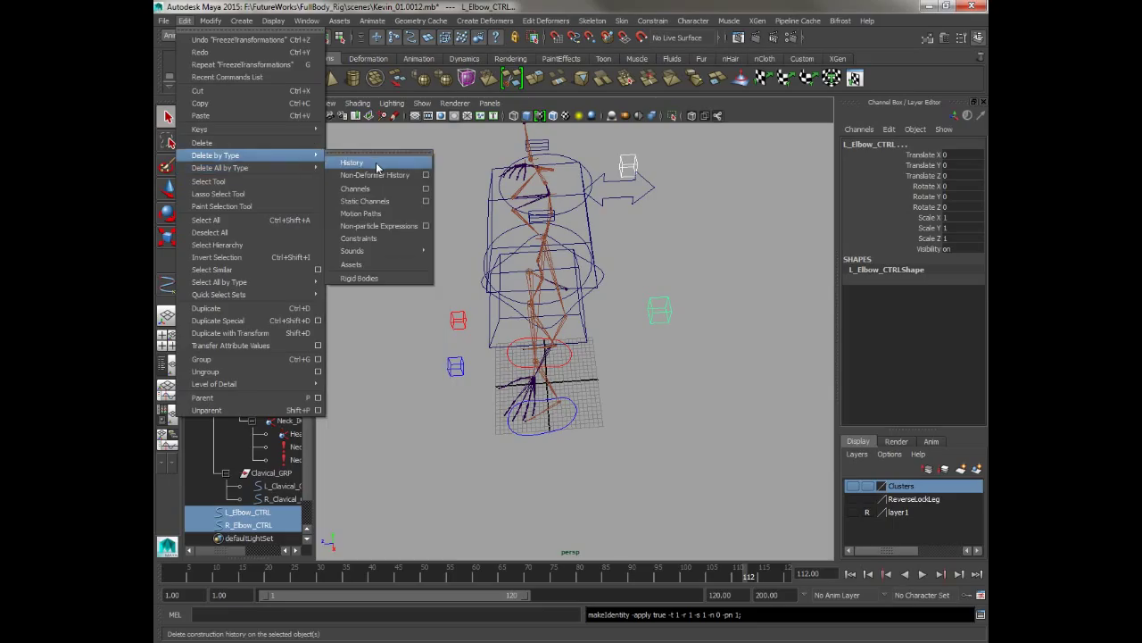
click(354, 162)
click(711, 306)
Step: Duplicate the left elbow control and snap the copy to the left wrist joint
alt+drag(711, 306, 546, 209)
click(620, 310)
key(ctrl+d)
key(w)
click(532, 366)
key(v)
Step: Scale the left wrist cube control uniformly to about 2.06 and freeze its transformations
key(f)
key(r)
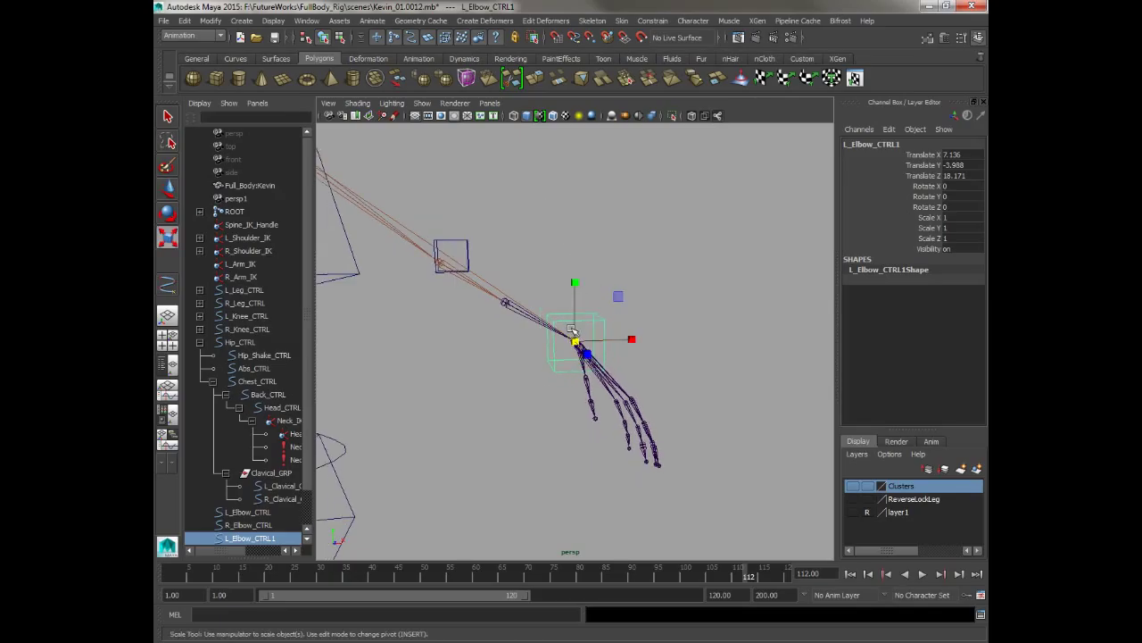
drag(612, 337, 477, 205)
key(e)
click(242, 21)
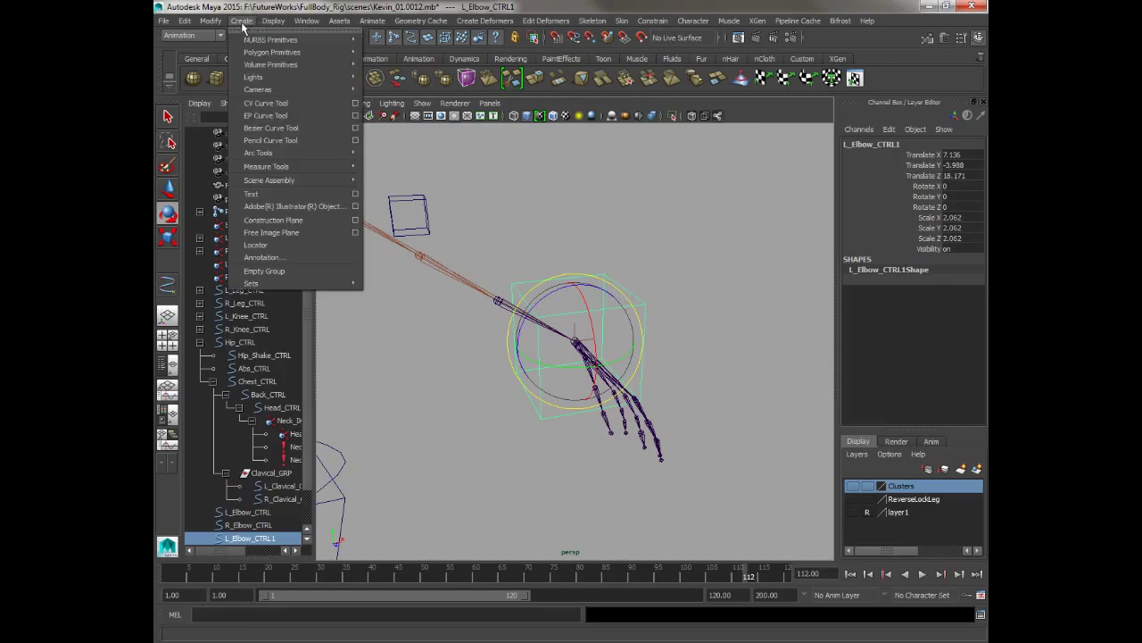
mouse_move(208, 23)
click(249, 65)
Step: Rotate the left wrist cube control to about -30.9 in Y and -31.4 in Z to align it with the forearm
alt+drag(485, 186, 632, 309)
mouse_move(632, 309)
alt+mouse_down()
mouse_move(636, 298)
mouse_move(625, 305)
alt+mouse_up()
drag(628, 375, 601, 263)
key(space)
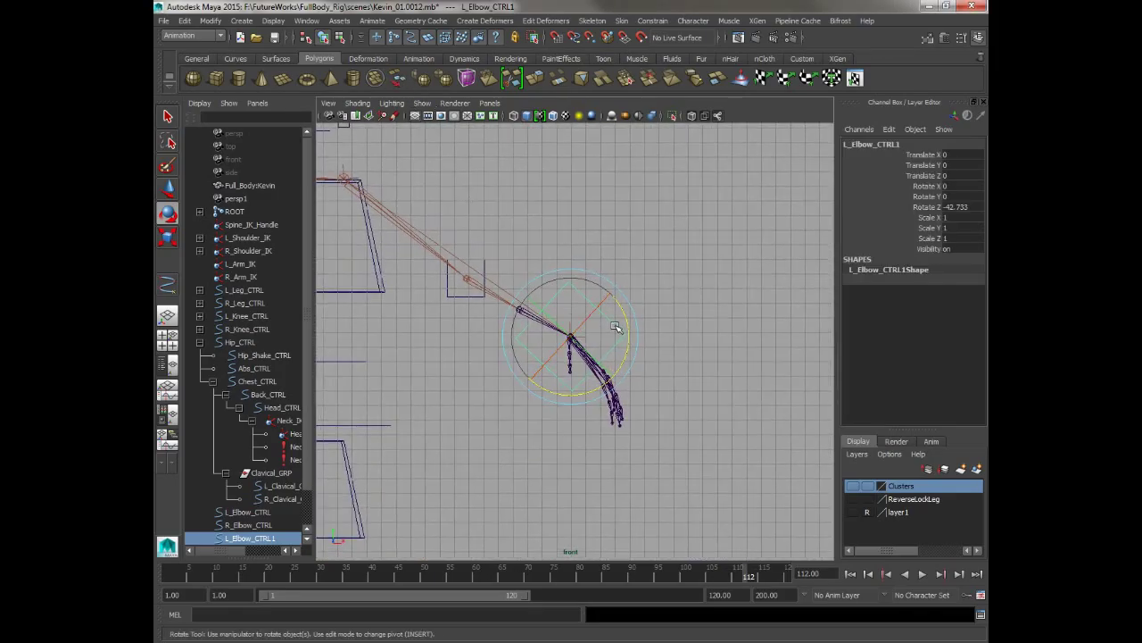
drag(623, 320, 621, 310)
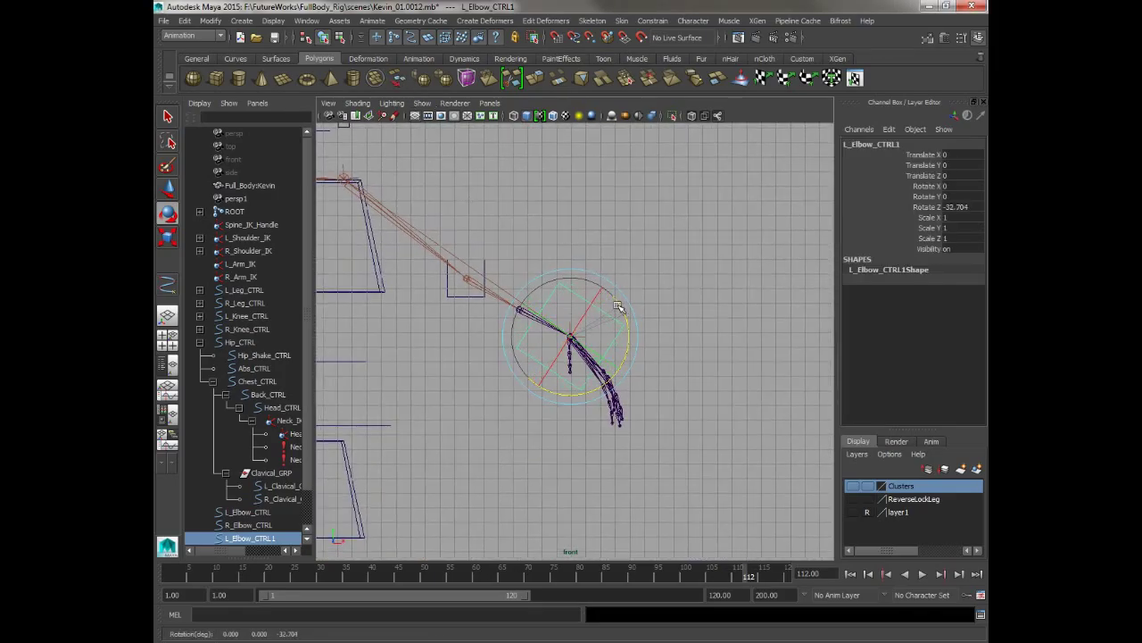
key(space)
drag(617, 306, 604, 387)
key(space)
alt+right_drag(604, 387, 676, 459)
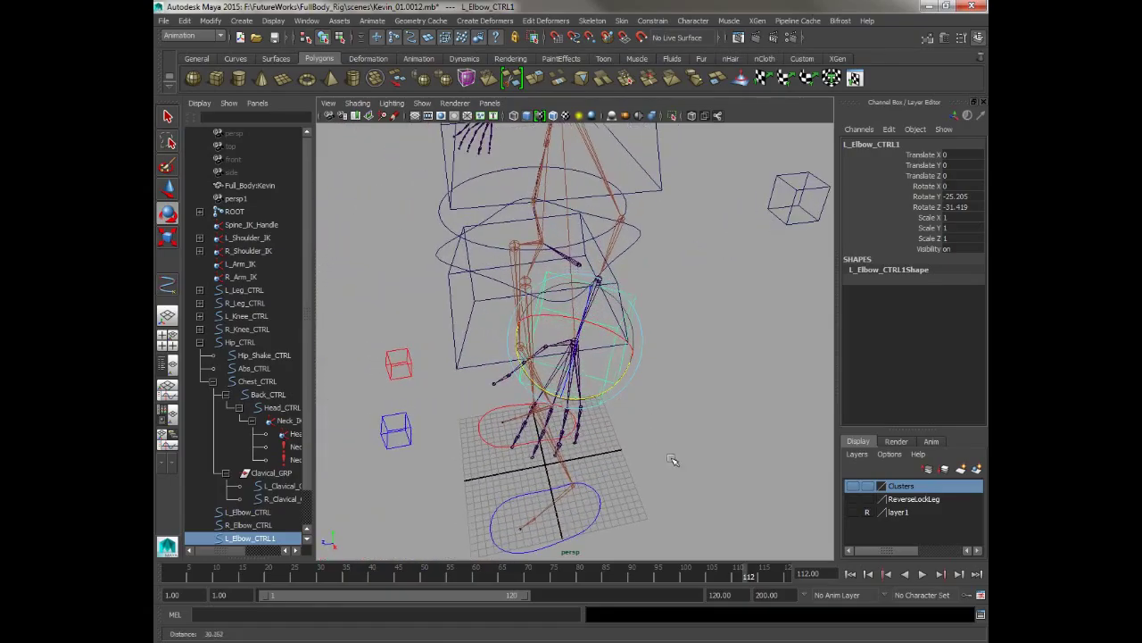
drag(597, 399, 691, 337)
Step: Scale the left wrist control to about 0.444 in X and freeze its transformations
key(r)
key(w)
alt+right_drag(625, 303, 590, 287)
alt+middle_drag(589, 287, 656, 277)
alt+drag(655, 277, 616, 268)
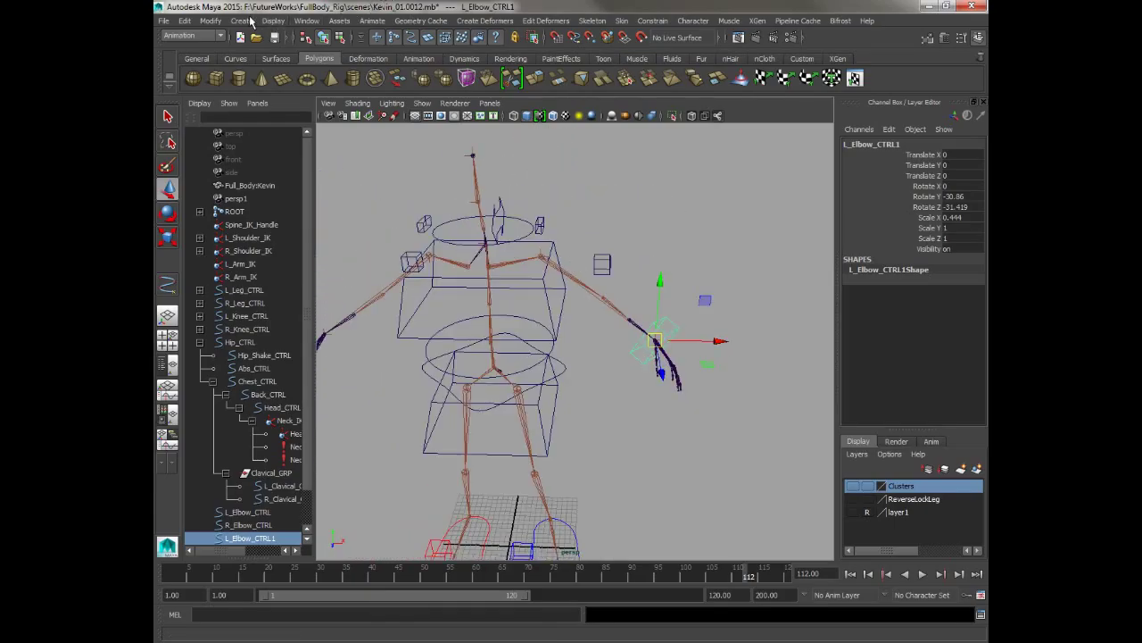
click(211, 21)
click(234, 68)
Step: Duplicate the left wrist control, move the copy about -45.85 in X onto the right wrist, and mirror it in X
alt+drag(578, 230, 704, 304)
key(ctrl+d)
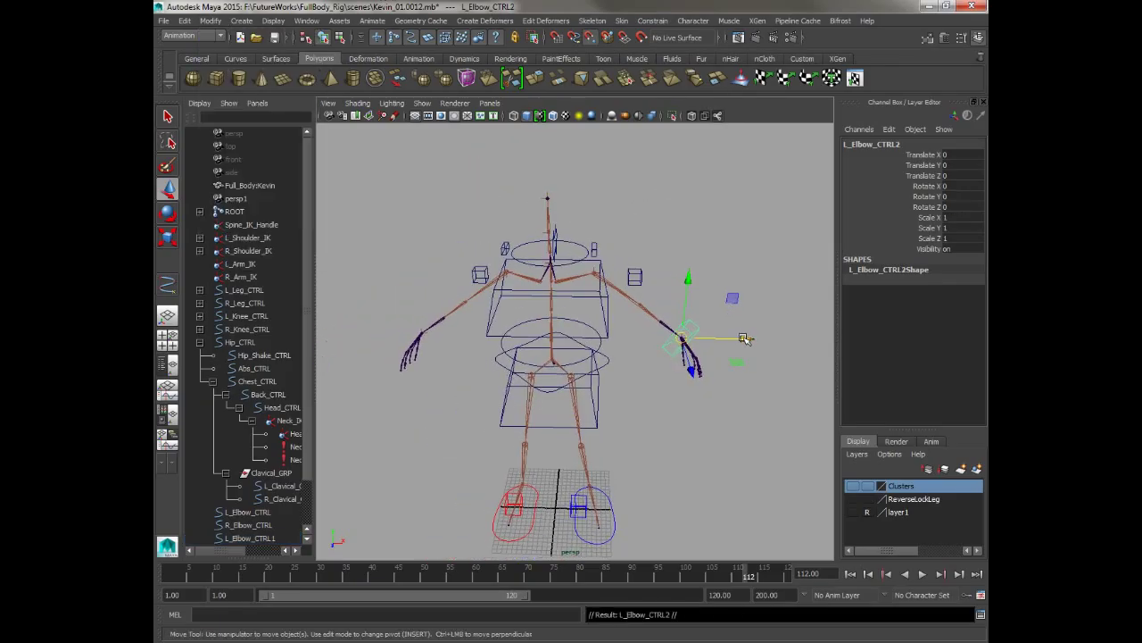
drag(743, 338, 423, 336)
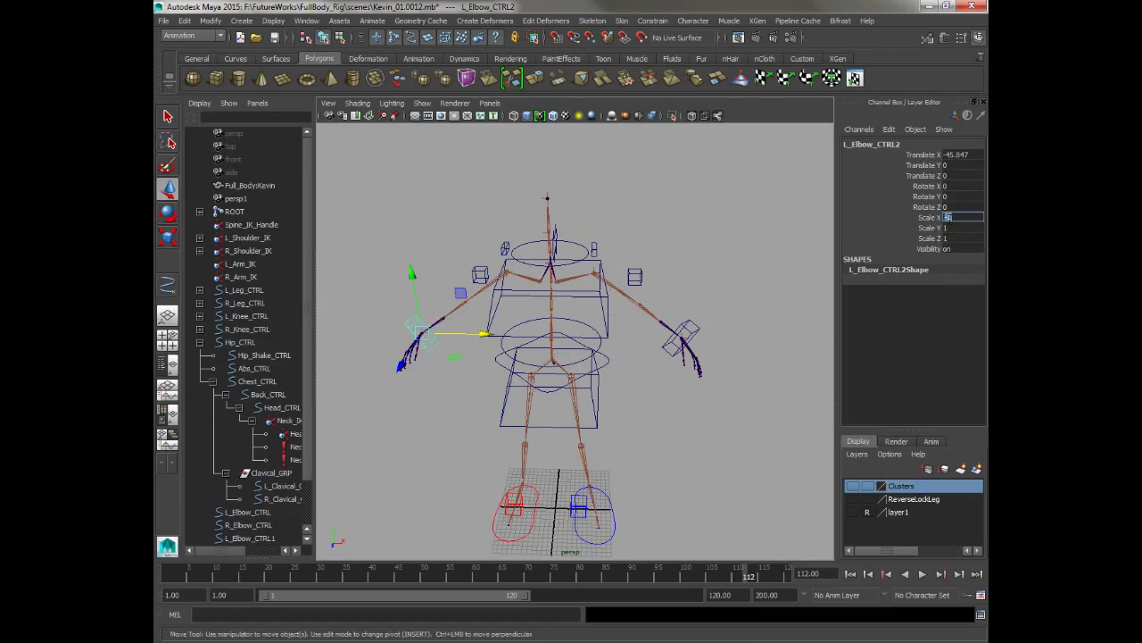
alt+drag(608, 230, 522, 214)
alt+right_drag(422, 255, 445, 295)
Step: Freeze the transformations of both wrist controls and delete their construction history
click(211, 21)
click(204, 38)
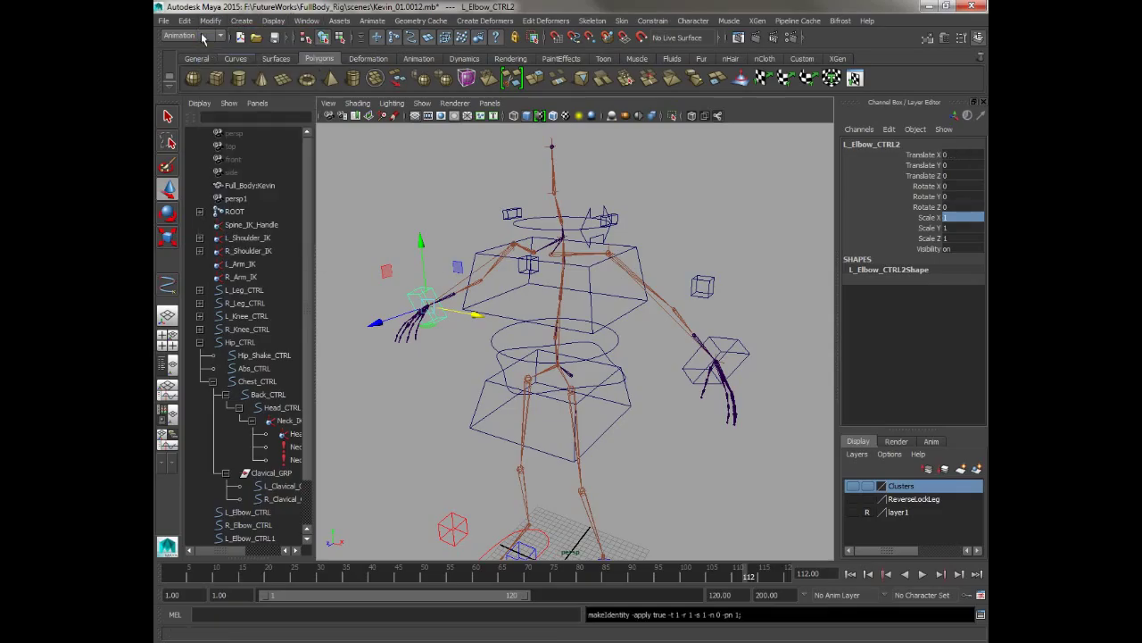
click(730, 345)
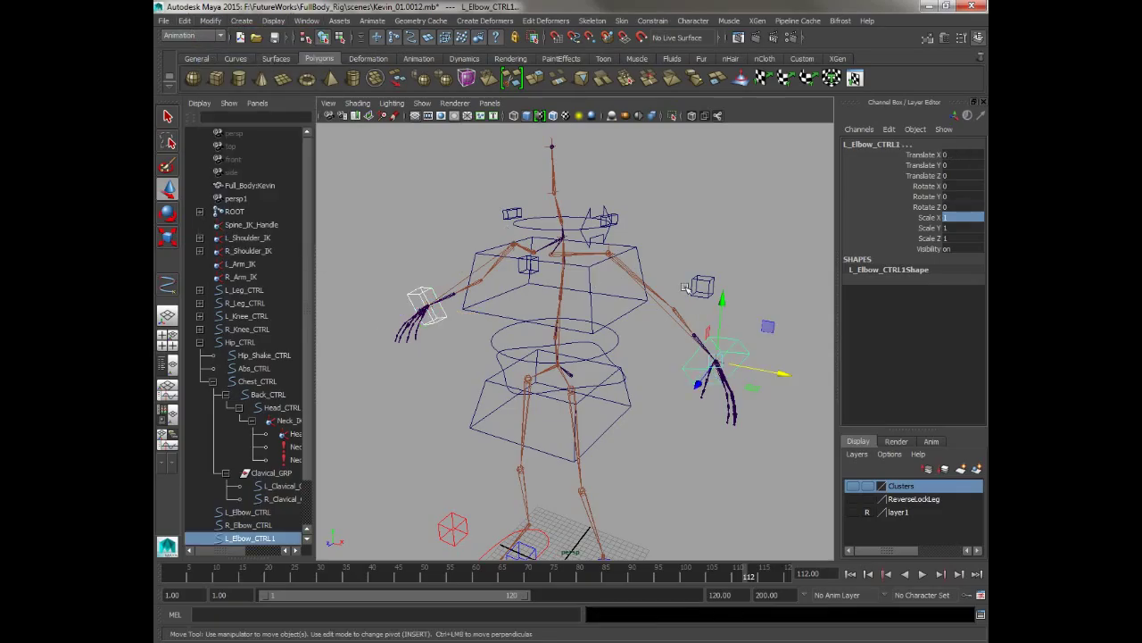
click(211, 21)
click(218, 65)
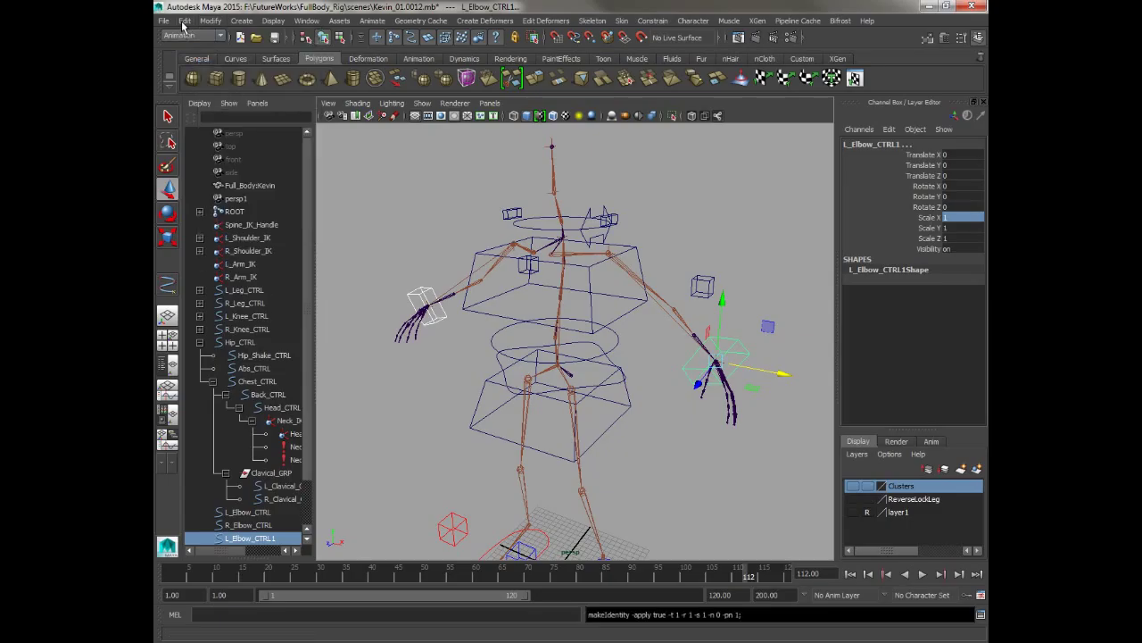
click(184, 20)
mouse_move(214, 156)
click(348, 161)
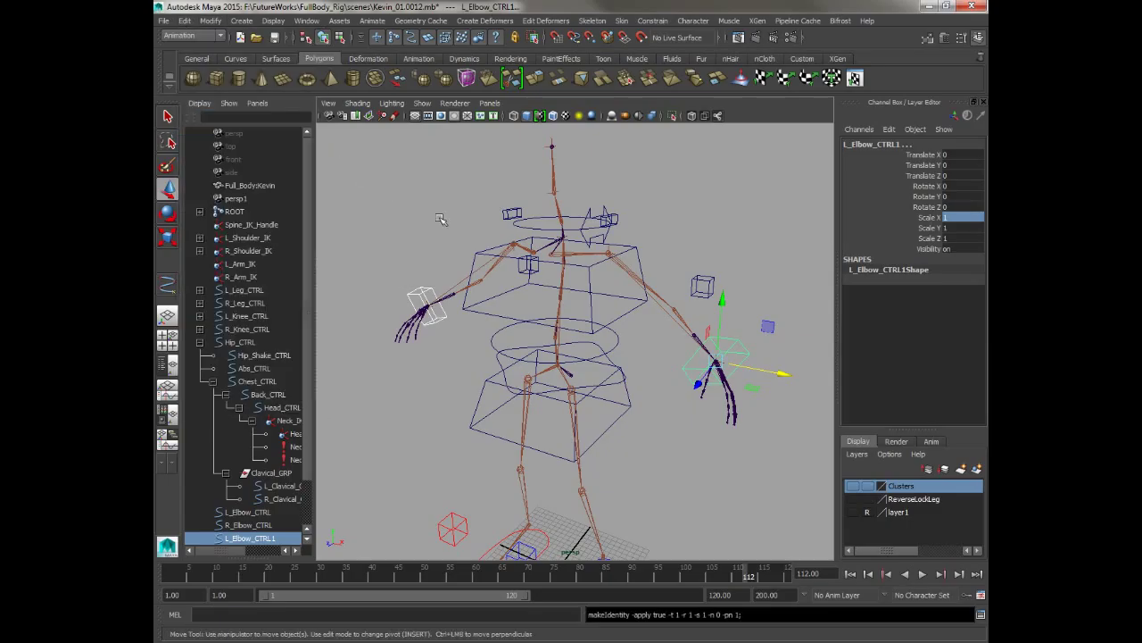
Step: Select the left elbow and wrist controls and open the wrist control's Drawing Overrides settings
alt+drag(441, 215, 500, 243)
click(444, 214)
click(625, 284)
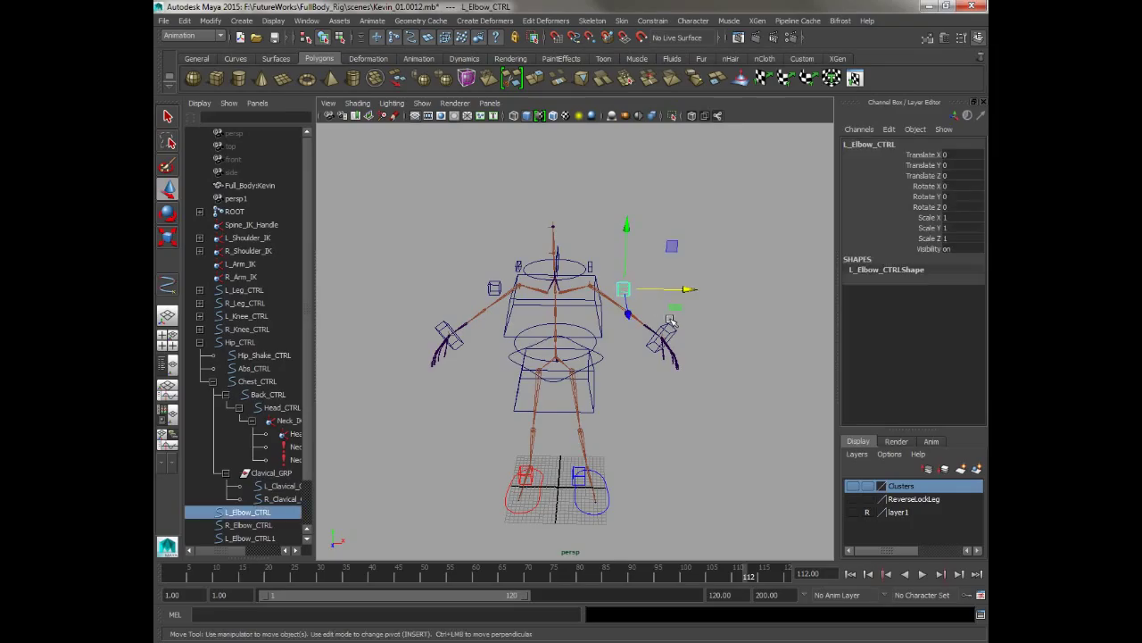
key(ctrl+d)
middle_drag(669, 319, 665, 337)
click(946, 41)
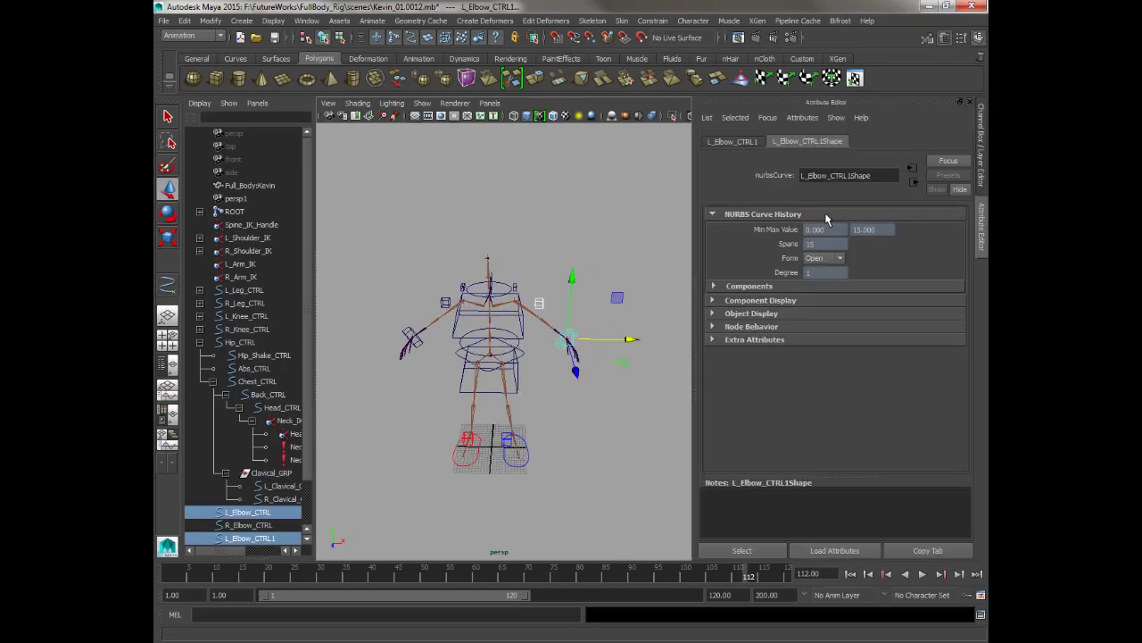
click(733, 141)
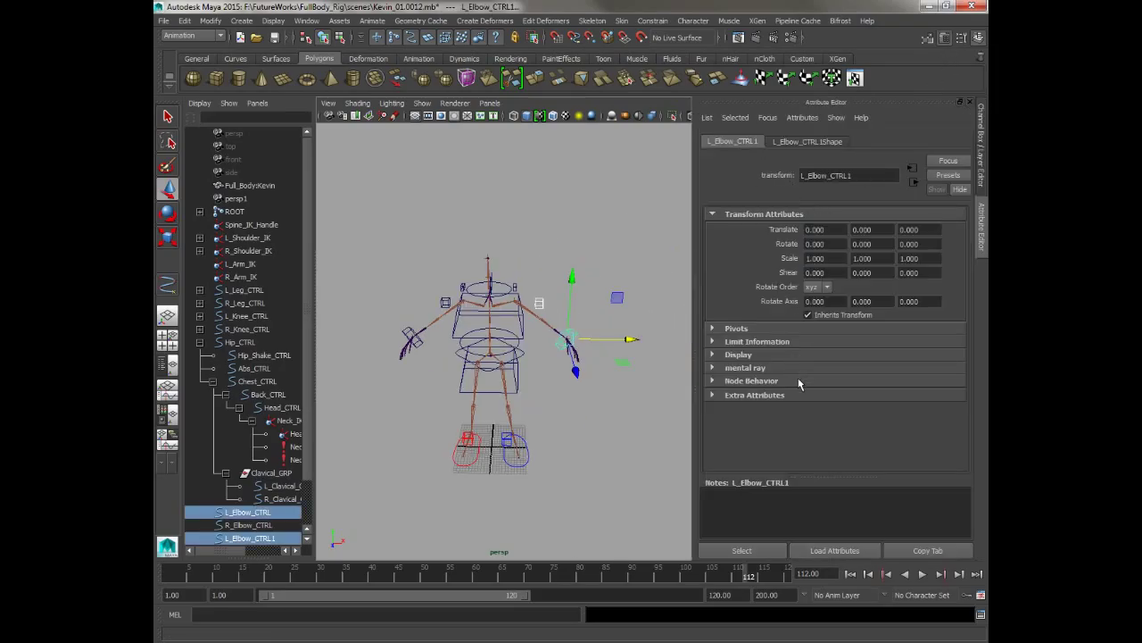
click(746, 355)
scroll(749, 370, down, 3)
click(750, 408)
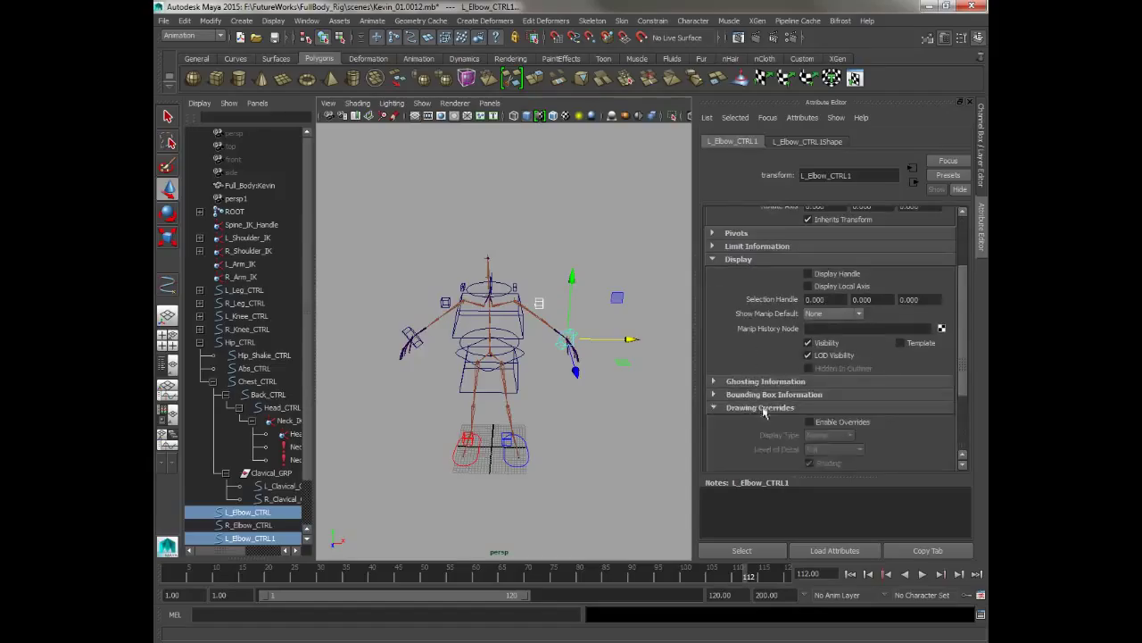
Step: Enable drawing overrides for the left wrist control and set its color to blue
scroll(758, 393, down, 3)
click(809, 316)
drag(856, 412, 870, 411)
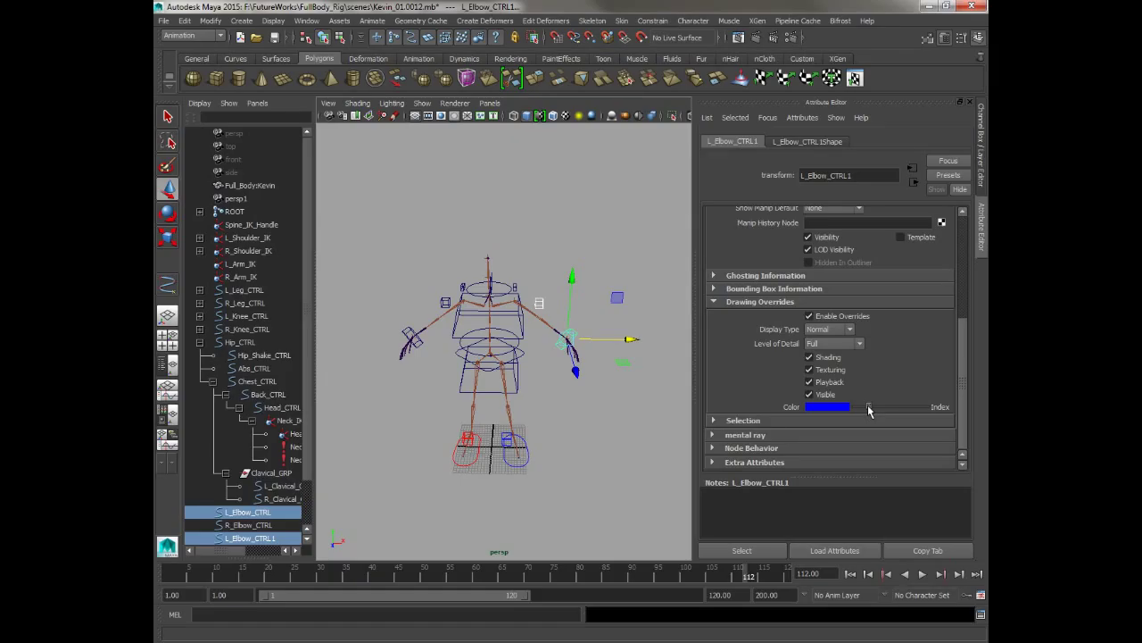
click(429, 260)
Step: Enable drawing overrides for the left elbow control and set its color to blue
alt+middle_drag(424, 279, 462, 283)
scroll(462, 283, up, 3)
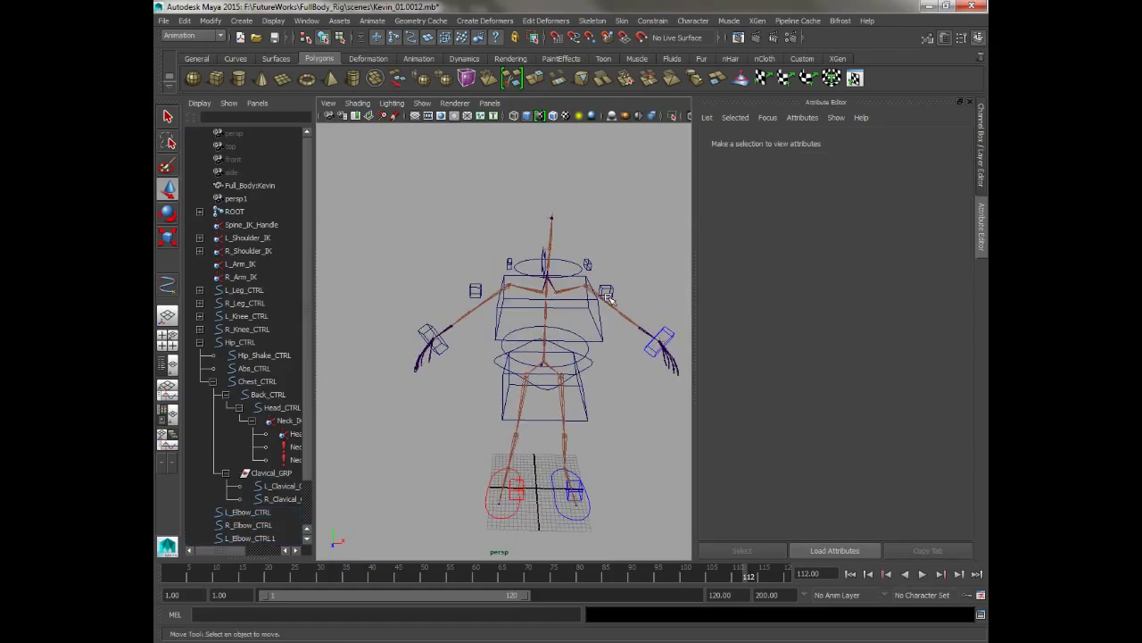
click(605, 291)
click(809, 329)
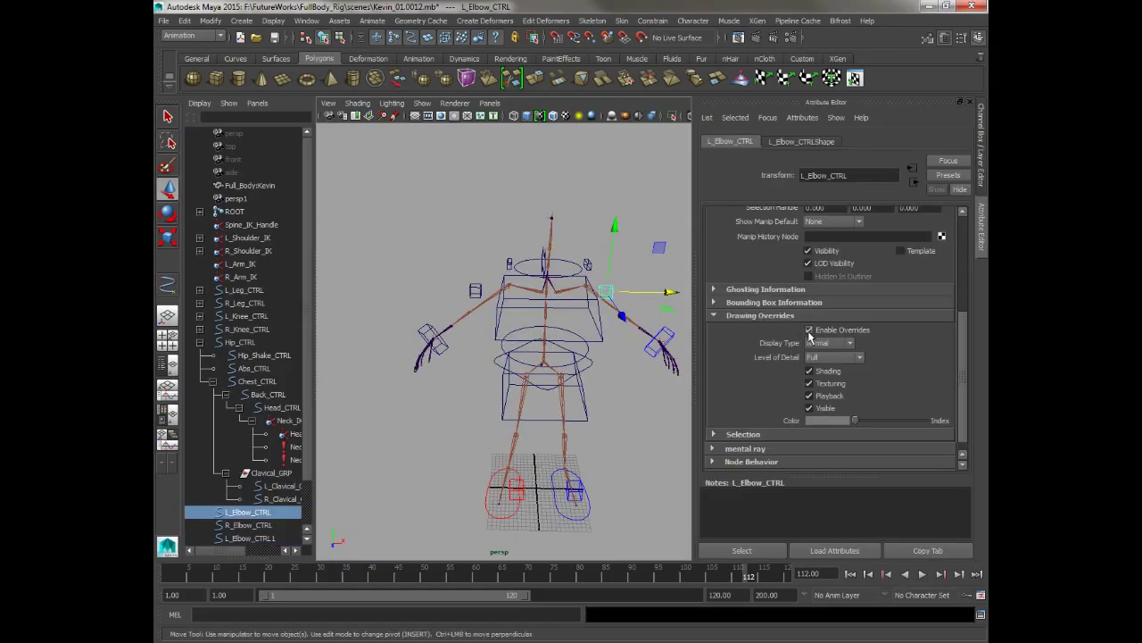
drag(855, 420, 868, 425)
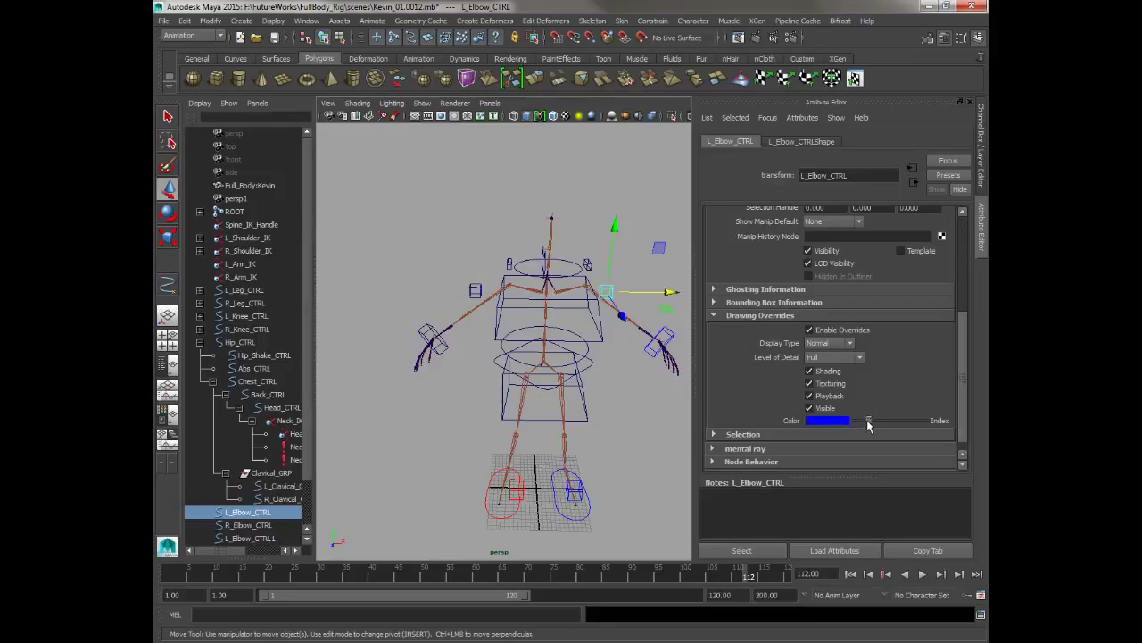
Step: Enable drawing overrides for the right elbow and right wrist controls and set both colors to red
click(475, 291)
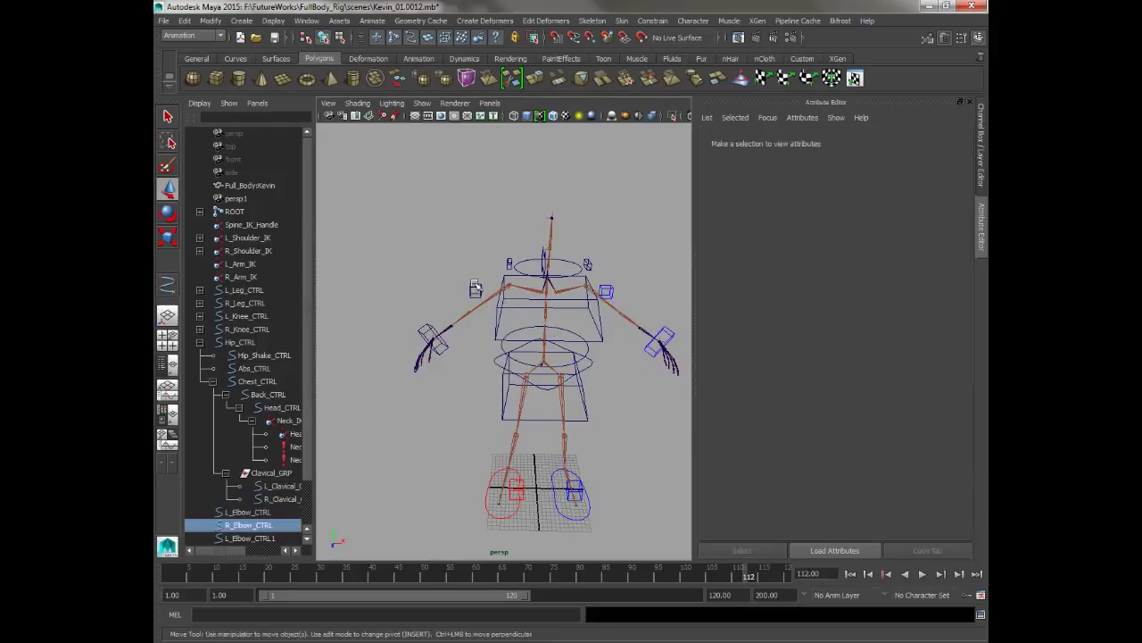
click(809, 329)
drag(856, 420, 884, 423)
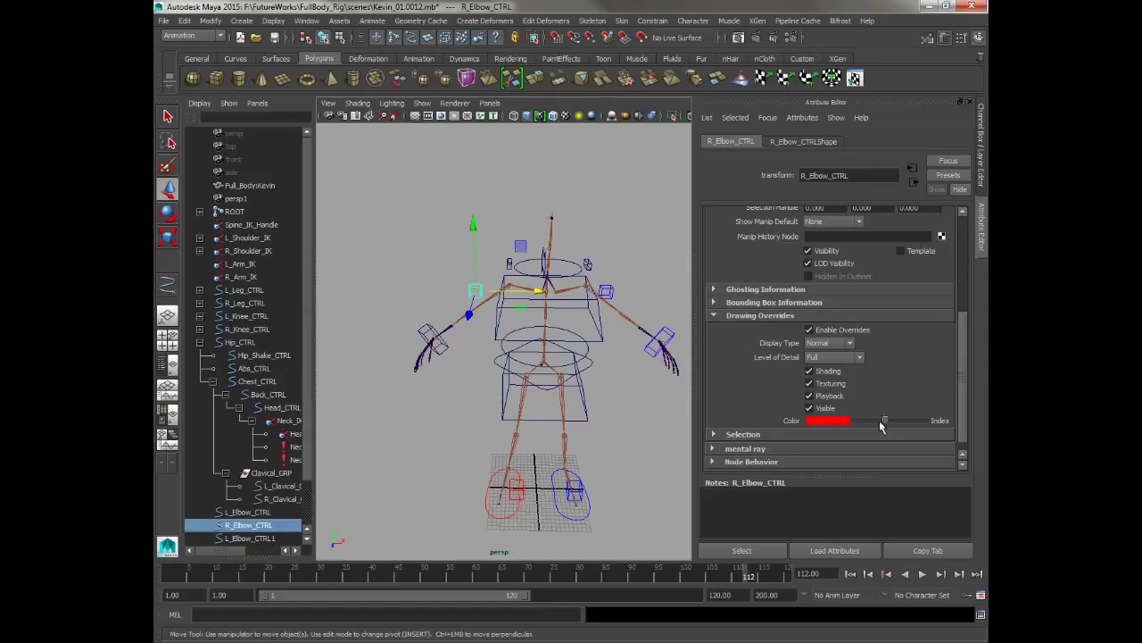
click(423, 327)
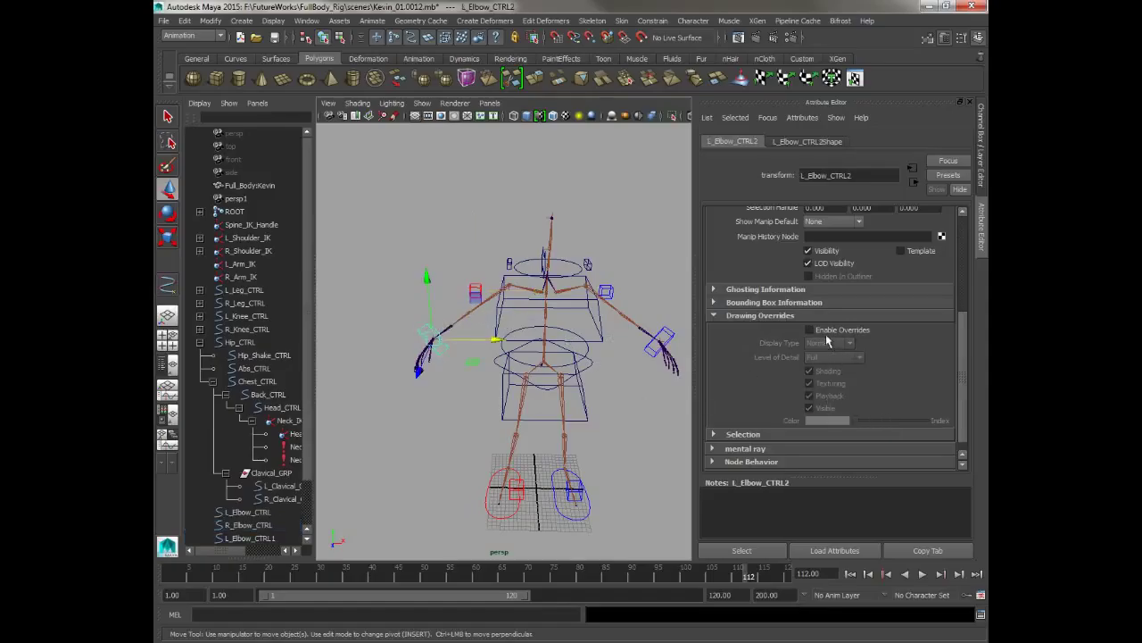
click(826, 330)
drag(862, 425, 883, 426)
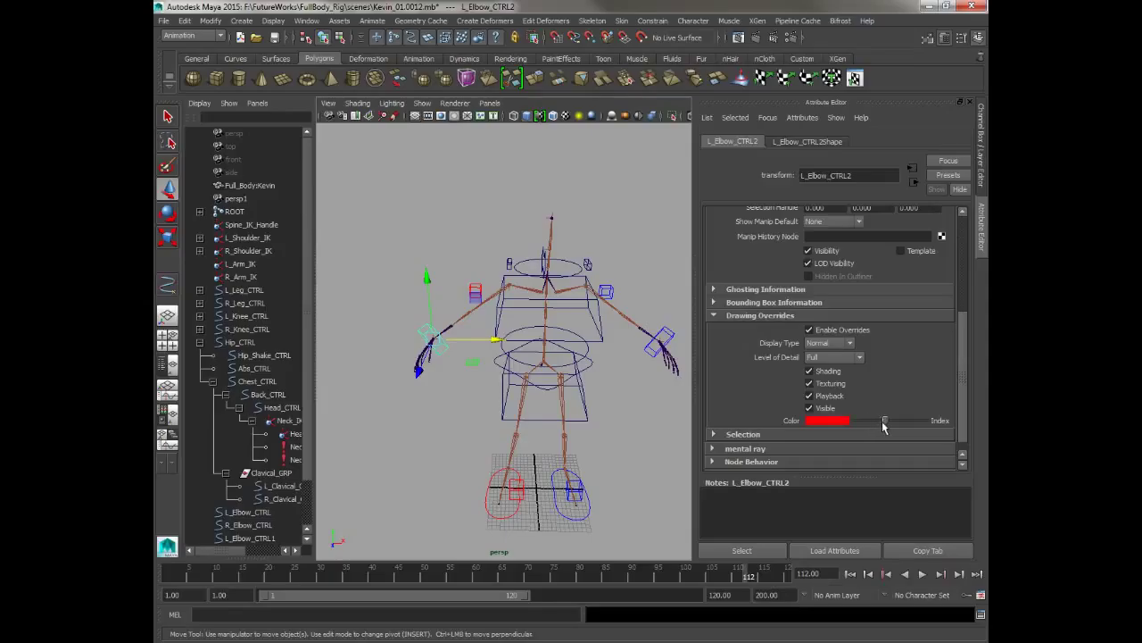
click(445, 200)
Step: Enable drawing overrides for L_Clavical_CTRL and set its color to blue
alt+drag(444, 200, 659, 327)
click(564, 269)
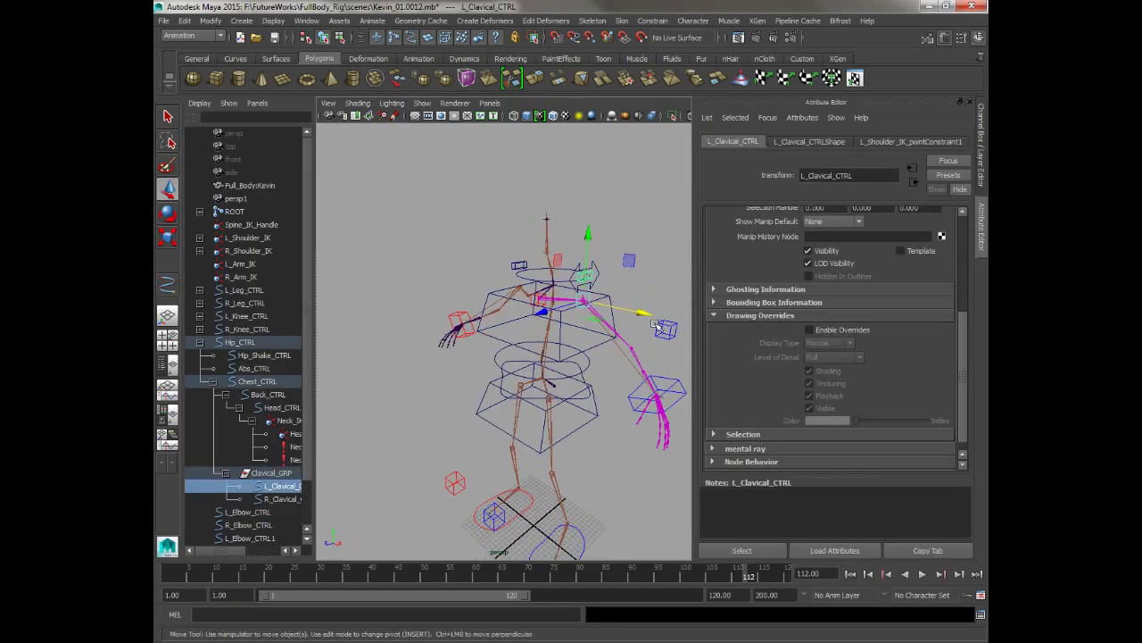
click(810, 329)
drag(855, 420, 869, 422)
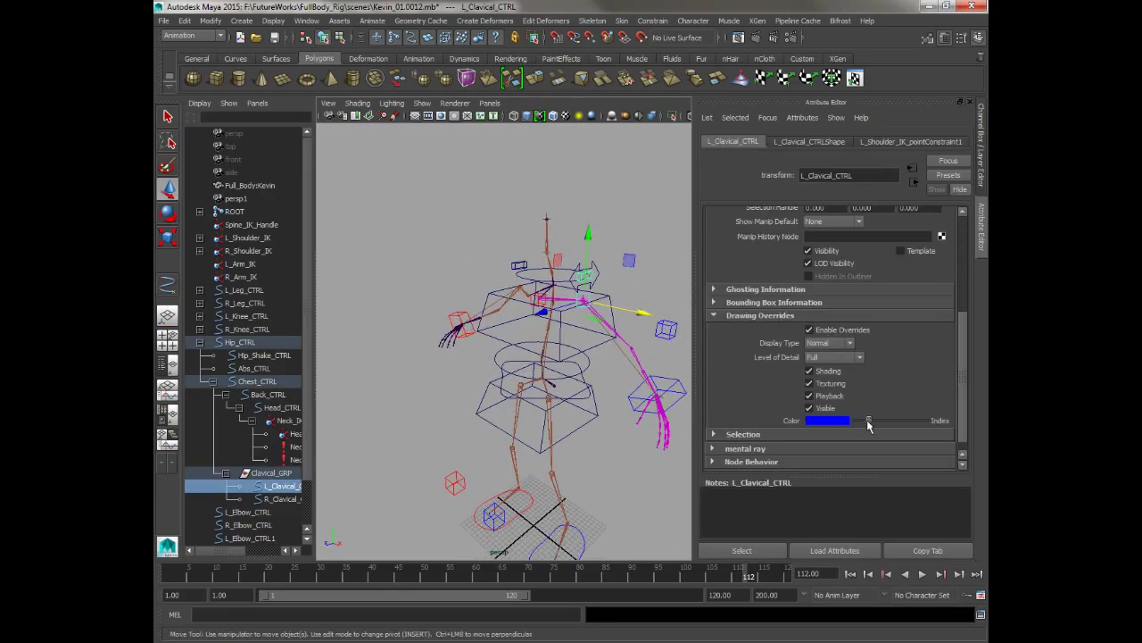
key(q)
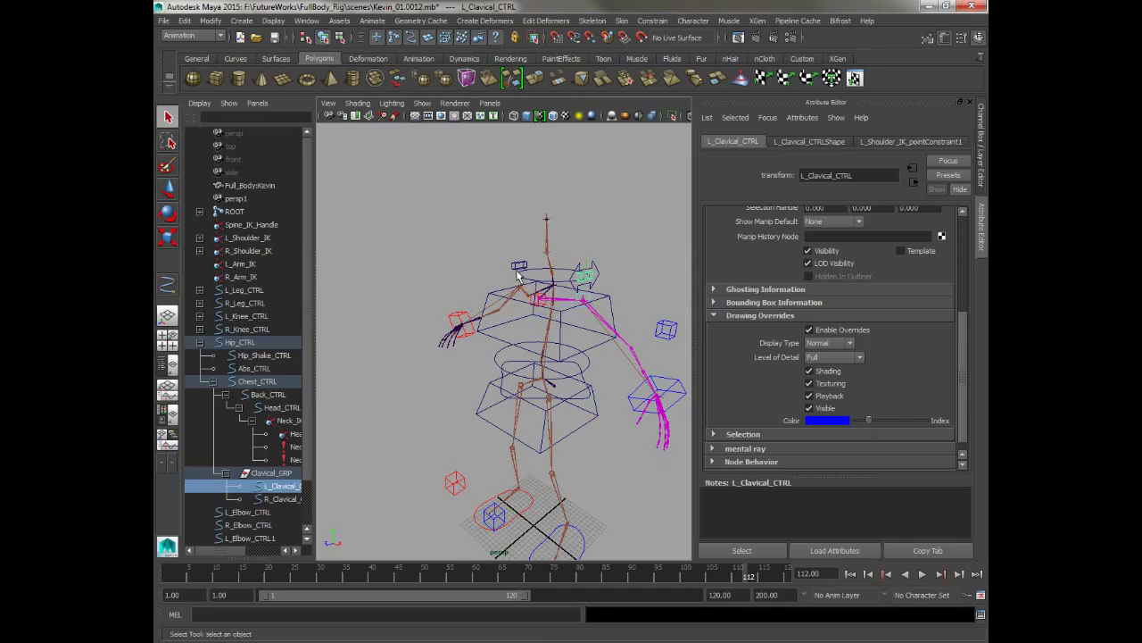
Step: Enable drawing overrides for R_Clavical_CTRL and set its color to red
click(517, 269)
click(823, 331)
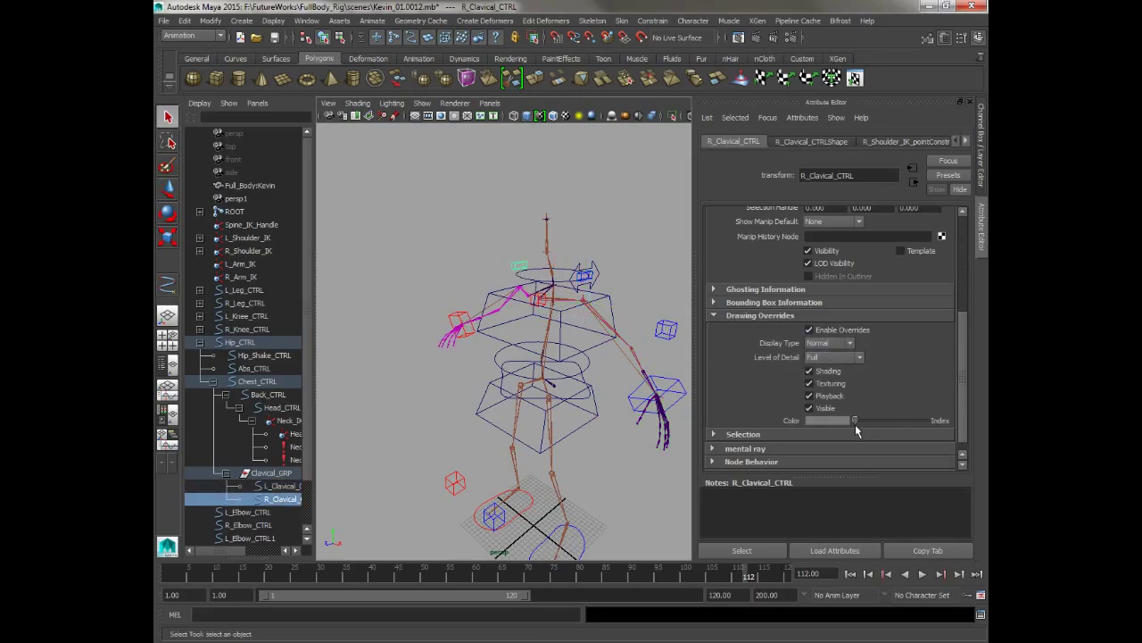
drag(856, 420, 885, 425)
click(474, 224)
Step: Select the left wrist cube control and show its channel values in place of its detailed attributes
alt+drag(474, 224, 522, 326)
alt+right_drag(522, 326, 516, 326)
mouse_move(516, 327)
alt+mouse_down()
mouse_move(546, 344)
mouse_move(528, 340)
alt+mouse_up()
click(546, 343)
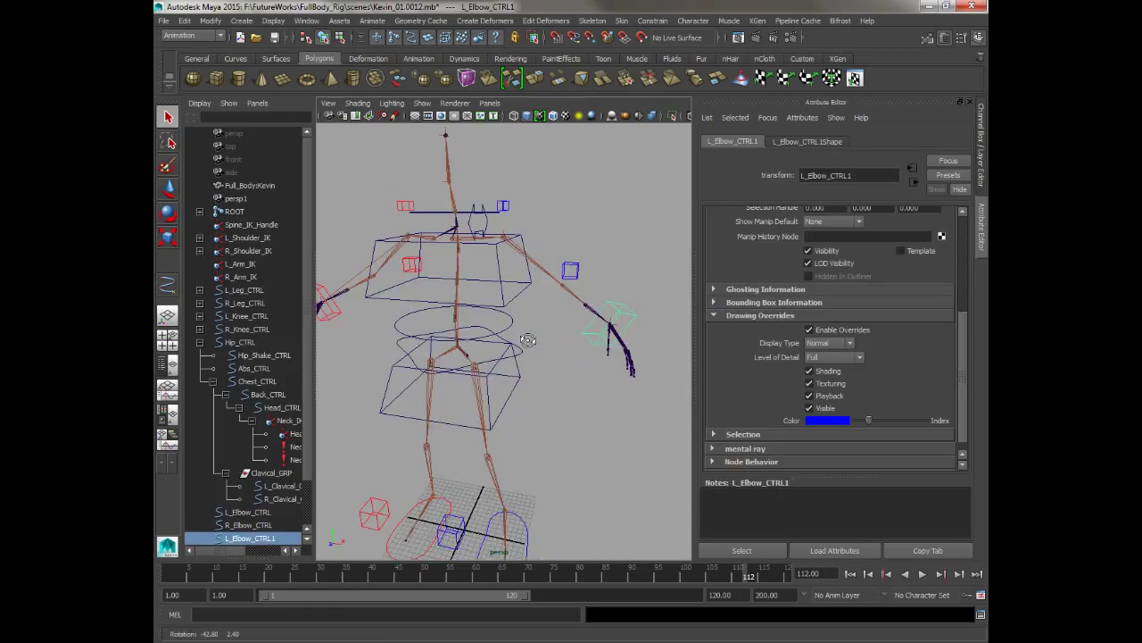
click(981, 114)
Step: Examine the color-coded arm, clavicle, knee and foot controls of the rig from several angles
alt+middle_drag(623, 339, 602, 316)
alt+right_drag(601, 316, 577, 459)
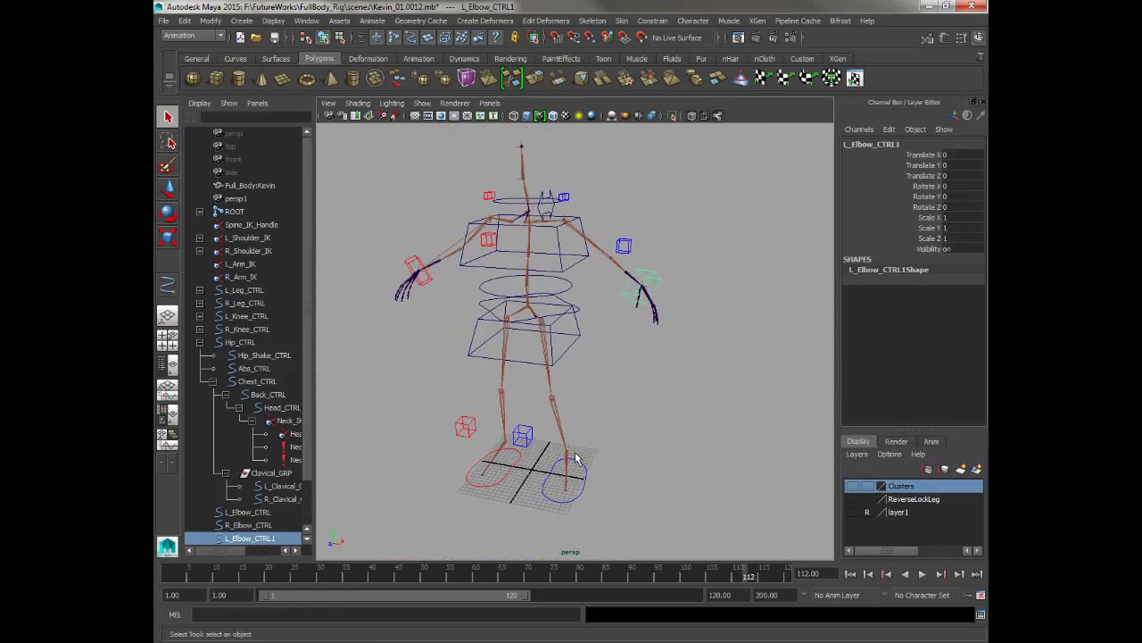
alt+drag(575, 452, 583, 488)
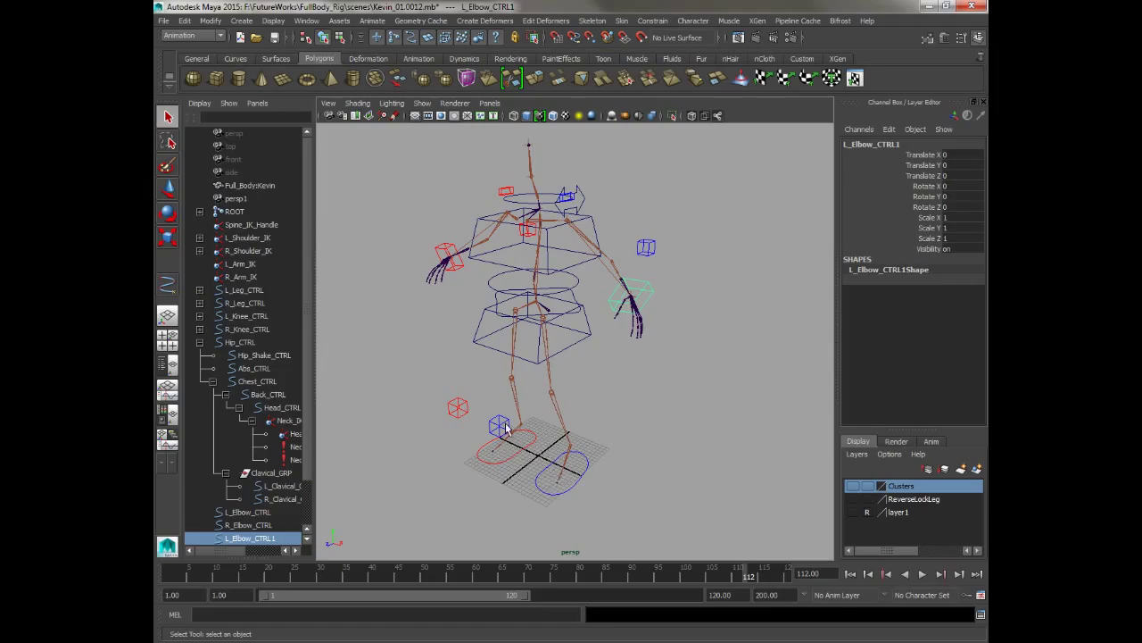
alt+drag(532, 442, 524, 462)
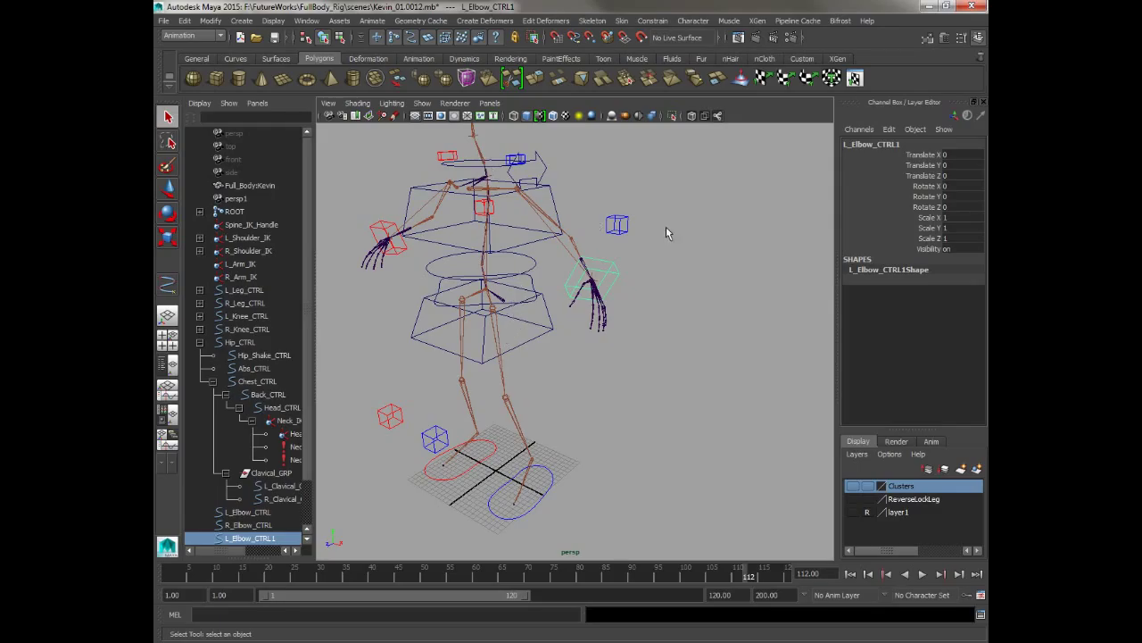
alt+drag(585, 286, 594, 280)
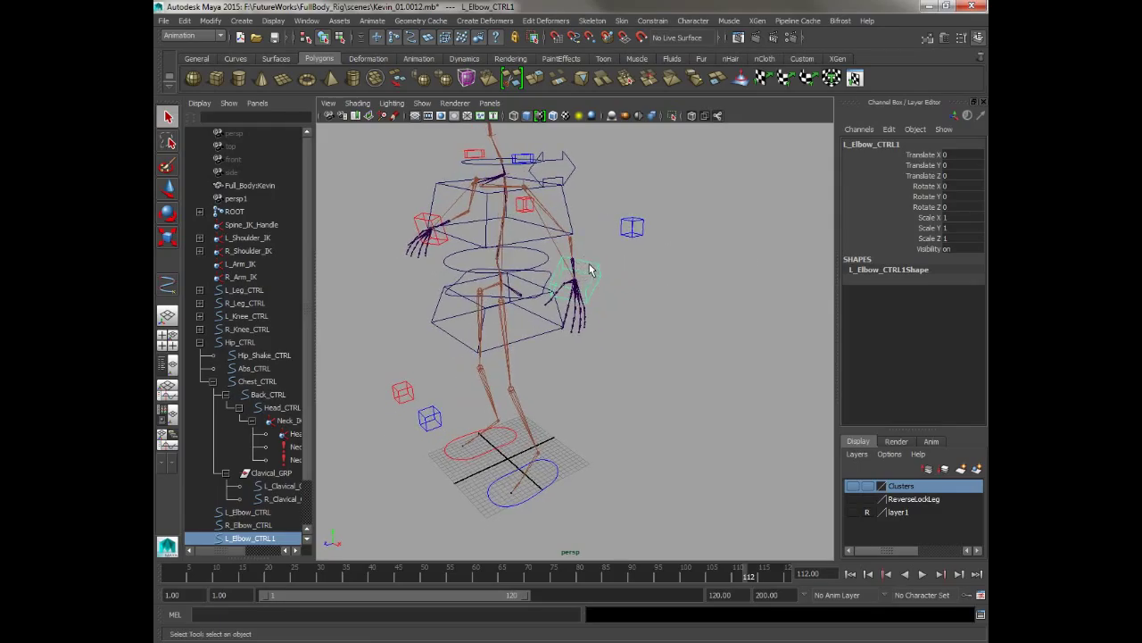
scroll(627, 313, up, 3)
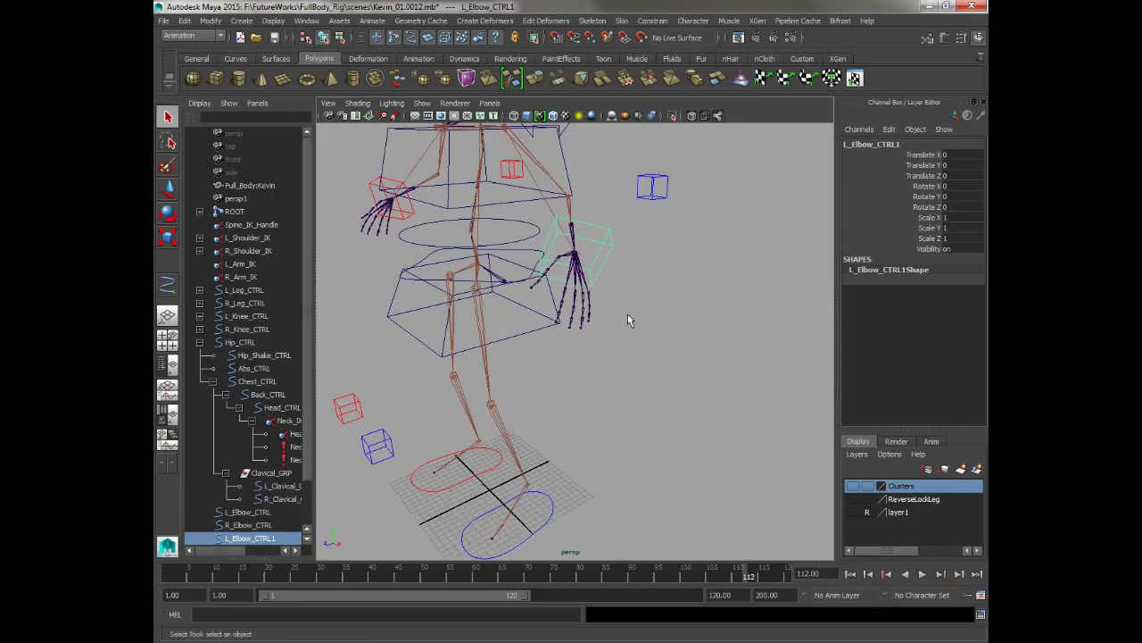
scroll(257, 500, down, 2)
alt+drag(639, 297, 585, 300)
Step: Rename the left wrist's cube control as L_Arm_CTRL
double_click(255, 488)
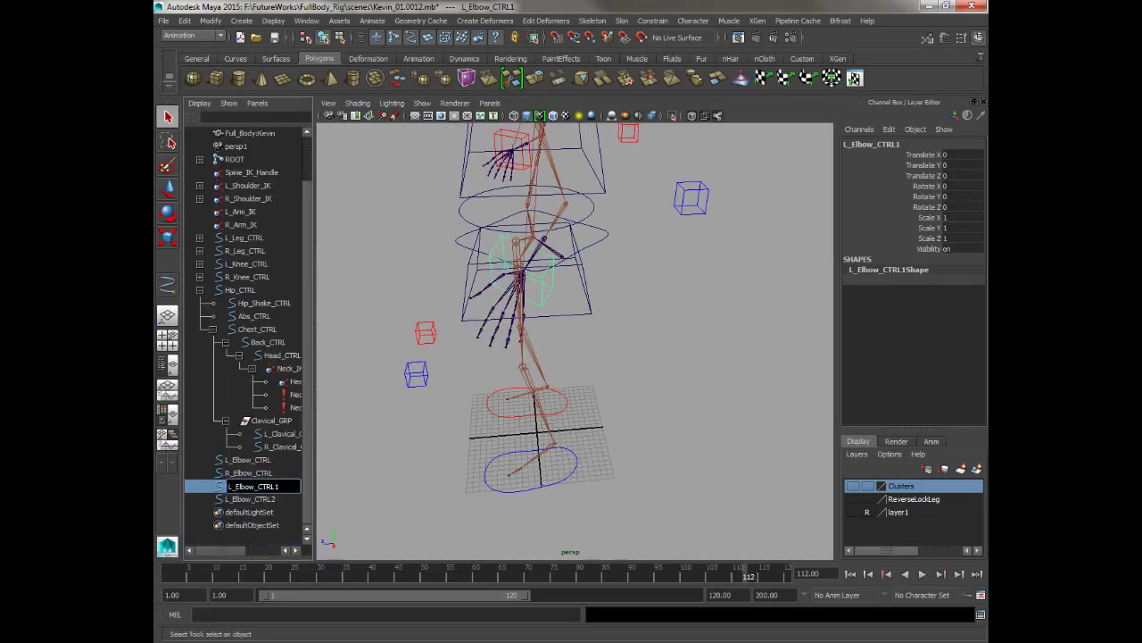
double_click(239, 487)
text(Arm)
Step: Rename the right wrist's cube control as R_Arm_CTRL
click(255, 499)
double_click(254, 499)
click(246, 500)
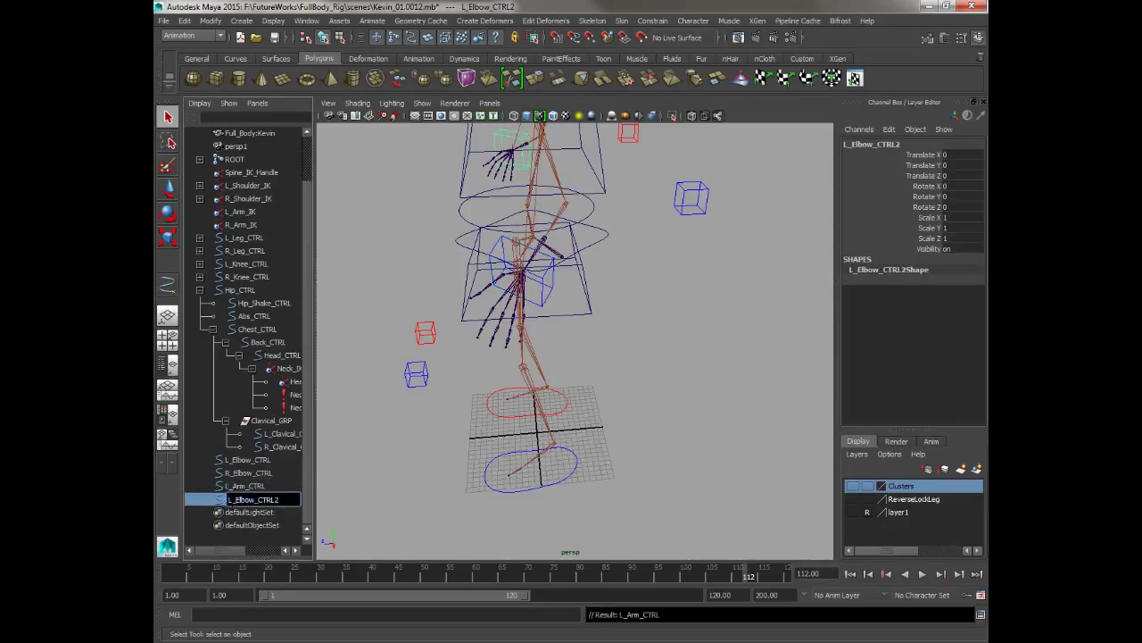
key(BackSpace)
key(Caps_Lock)
text(R)
key(Delete)
key(Delete)
key(Delete)
key(Delete)
key(Delete)
text(AR)
key(BackSpace)
key(BackSpace)
key(Caps_Lock)
text(Arm_)
key(Return)
Step: Add a keyable float attribute named Thumb to L_Arm_CTRL with a minimum of -5 and a maximum of 10
alt+drag(509, 324, 668, 343)
click(597, 355)
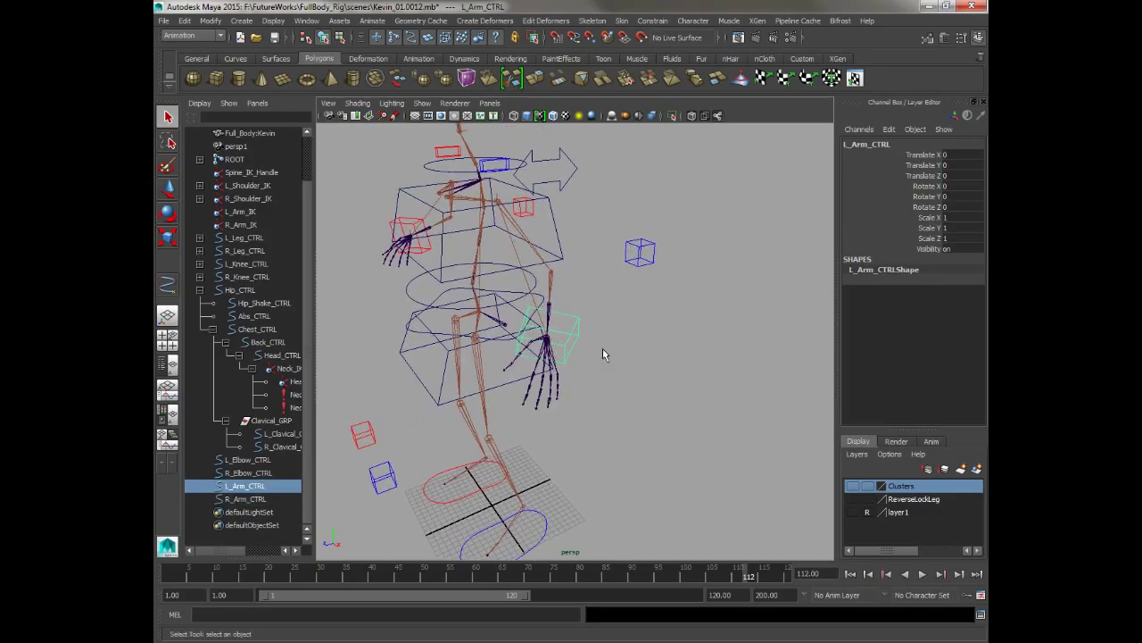
click(274, 21)
mouse_move(211, 22)
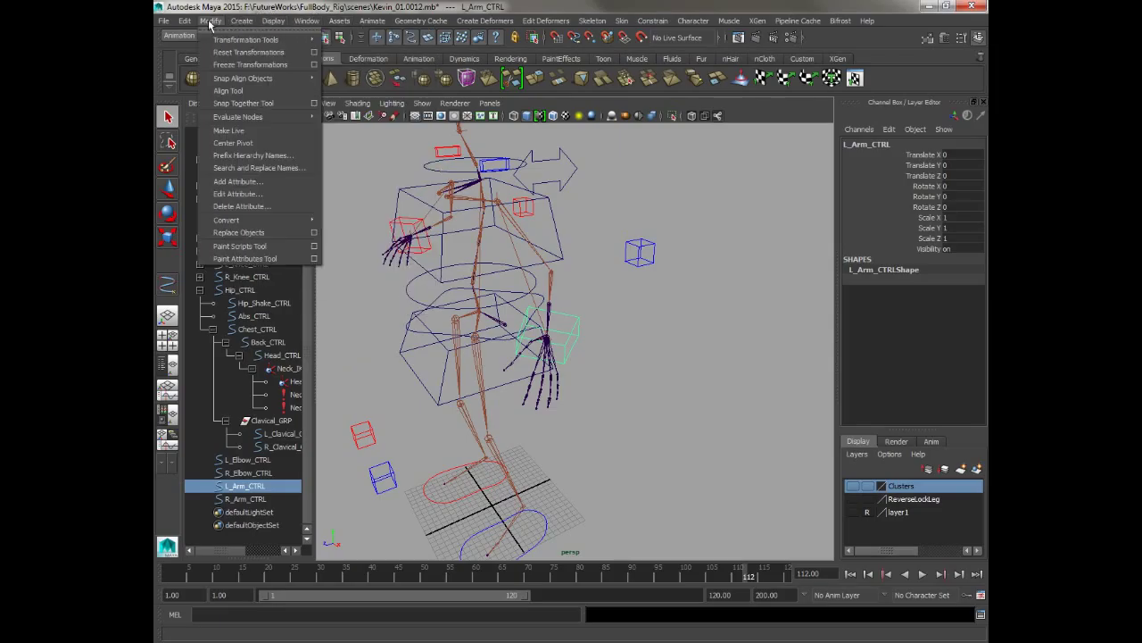
click(226, 182)
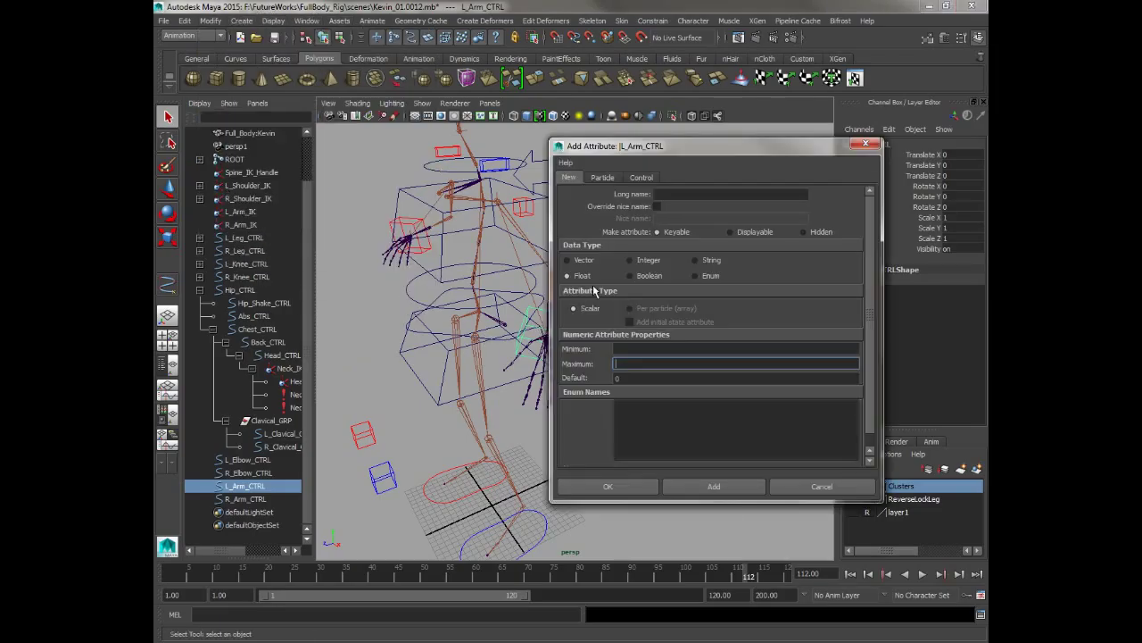
drag(679, 152, 791, 126)
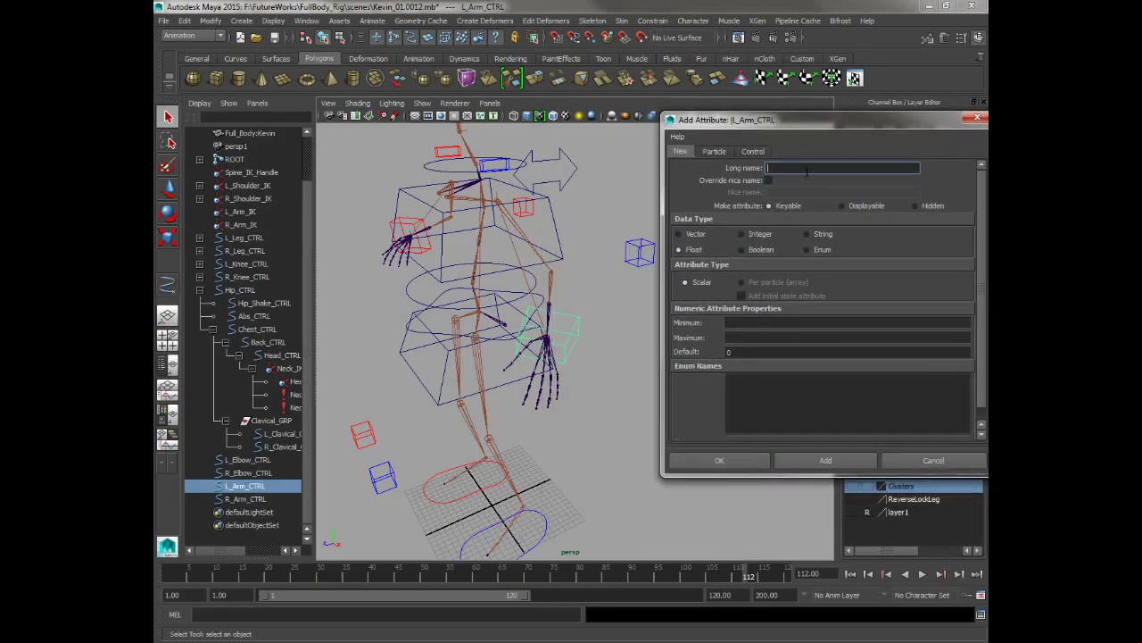
text(Thumb)
click(778, 322)
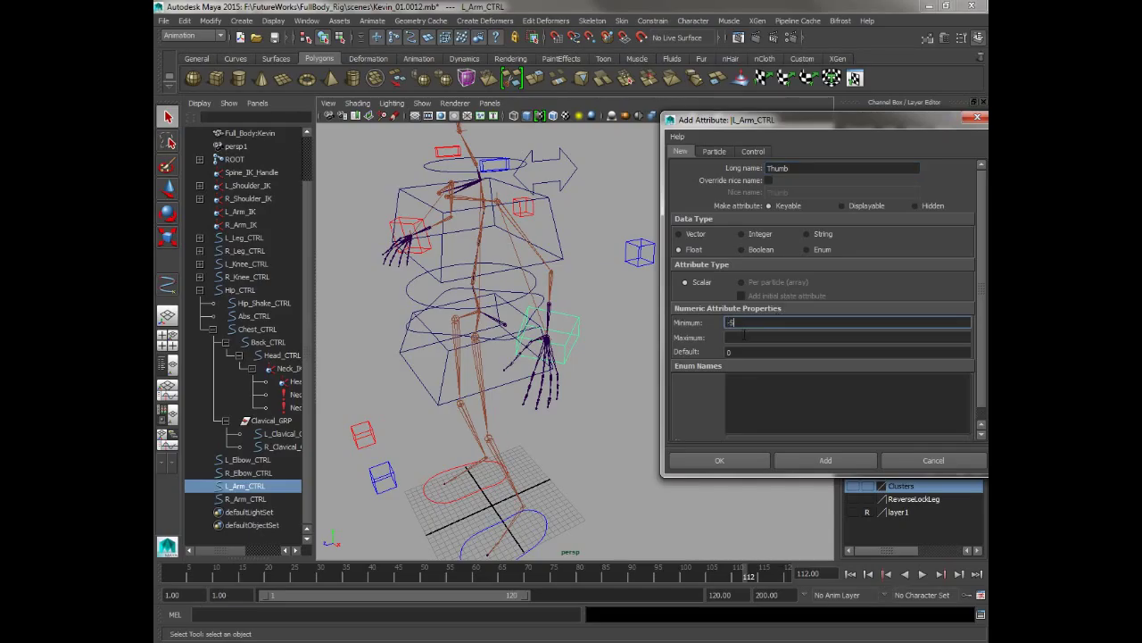
click(743, 338)
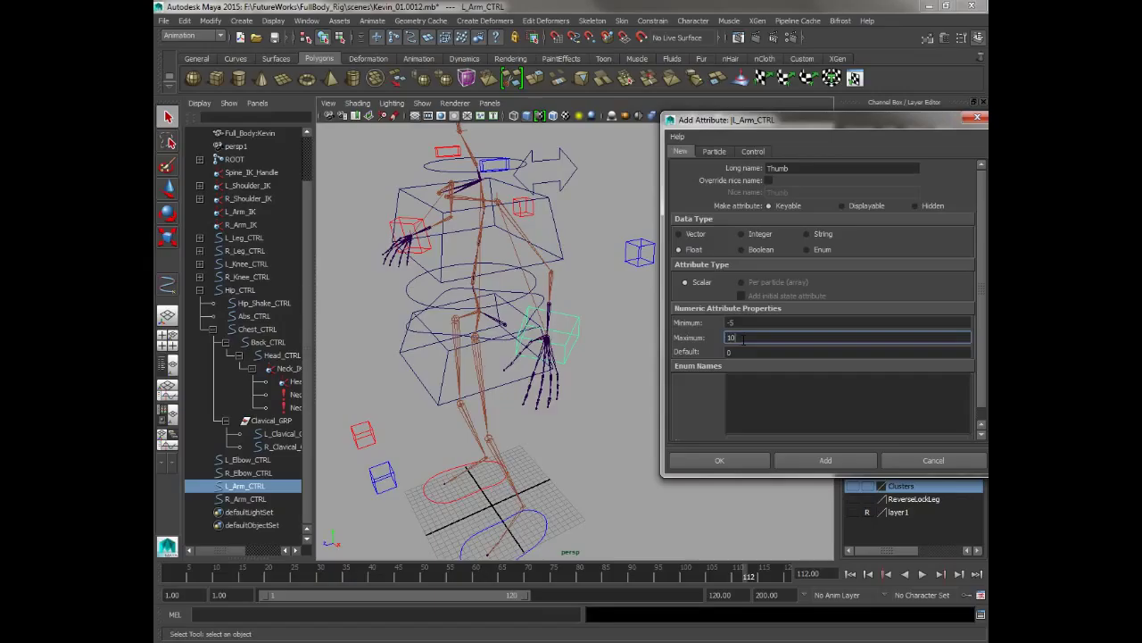
click(808, 459)
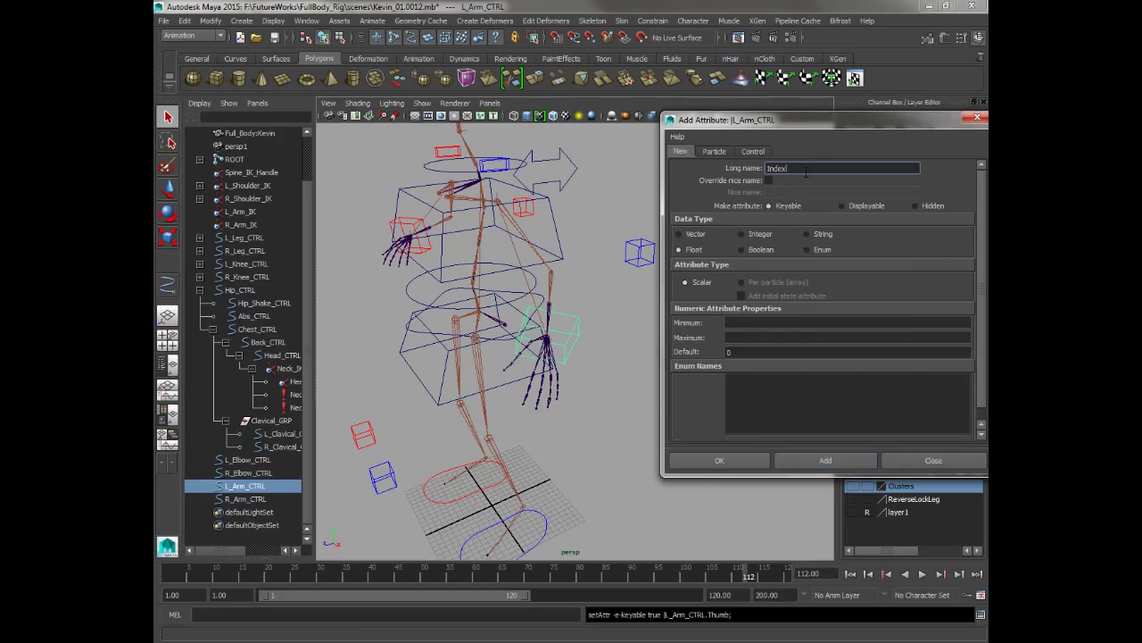
Step: Add a float attribute named Index to L_Arm_CTRL with a minimum of -5 and a maximum of 10
text(Index)
click(737, 324)
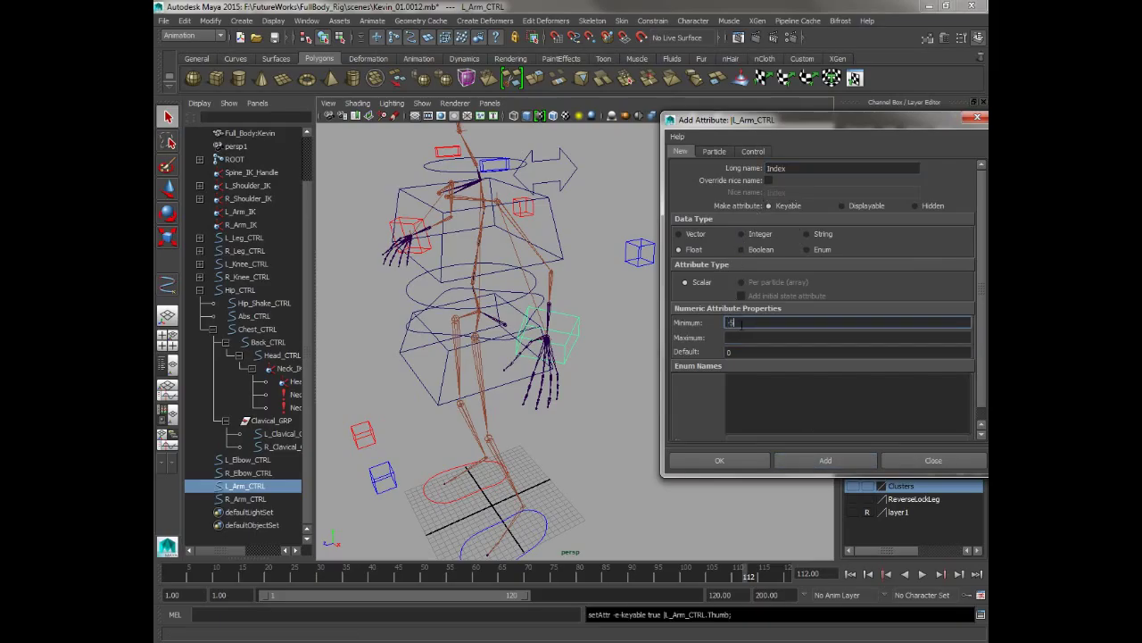
text(-5)
key(Tab)
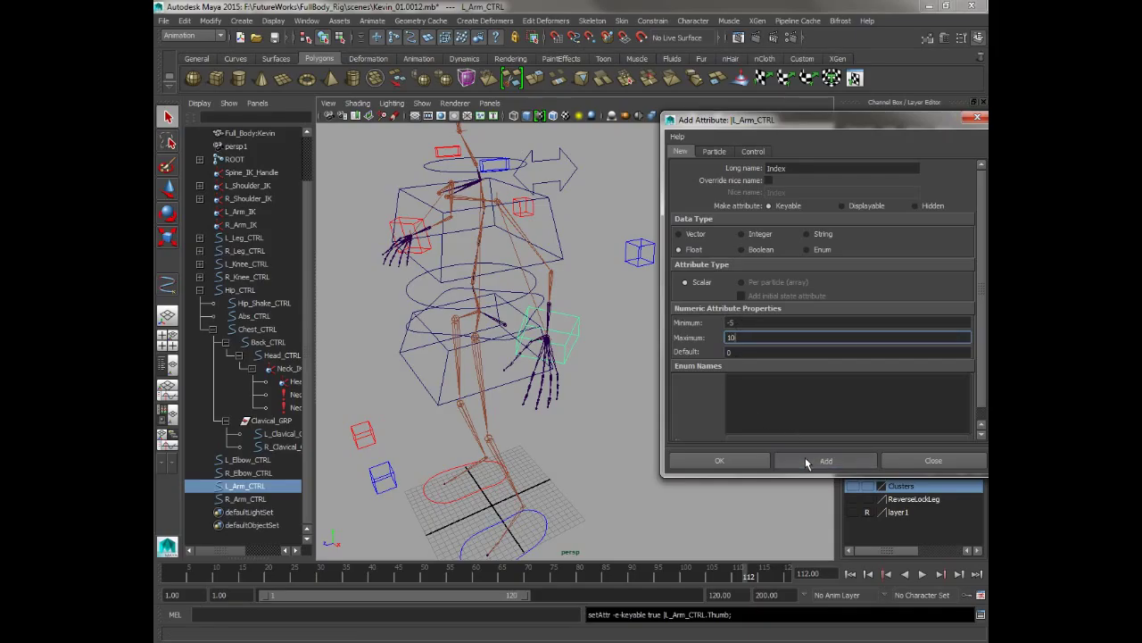
click(816, 460)
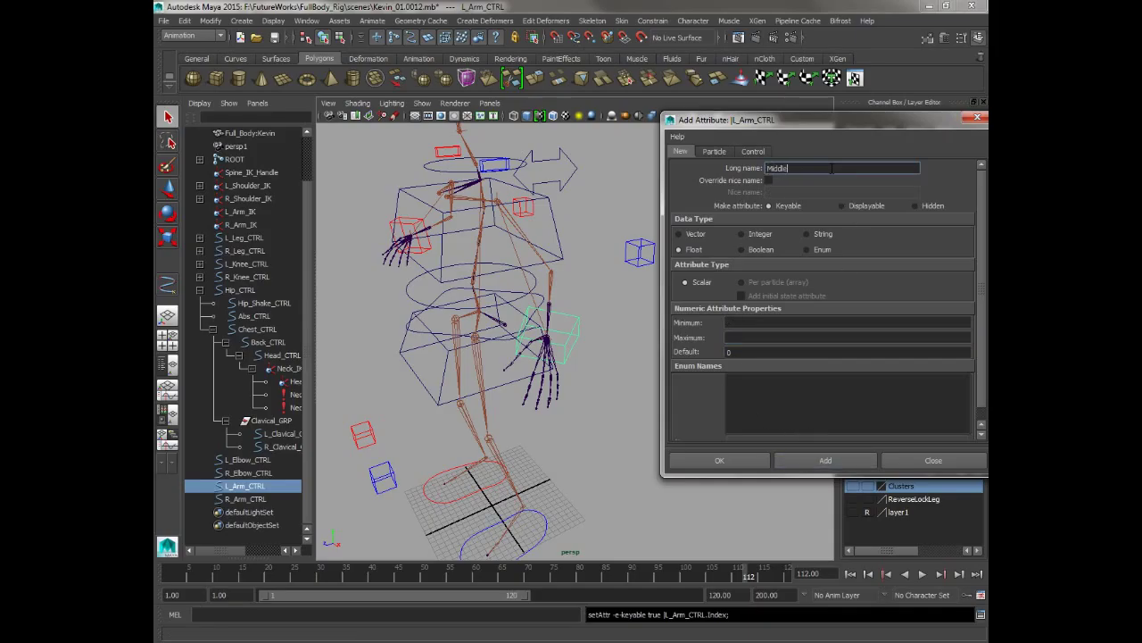
Step: Add a float attribute named Middle to L_Arm_CTRL with a minimum of -5 and a maximum of 10
click(791, 324)
text(-)
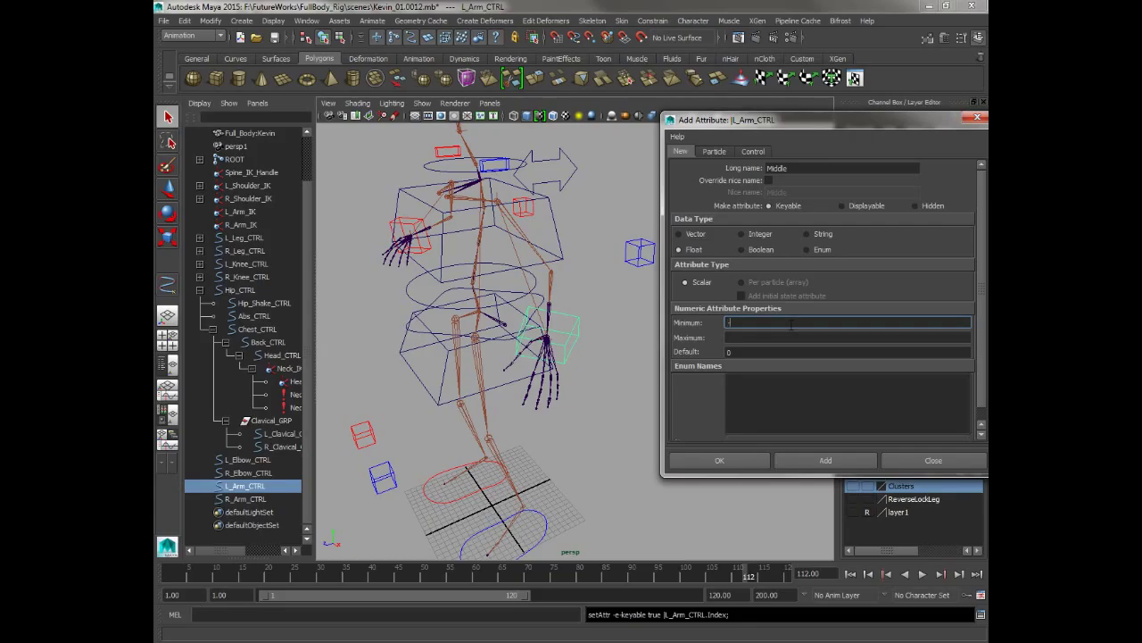
text(5)
key(Tab)
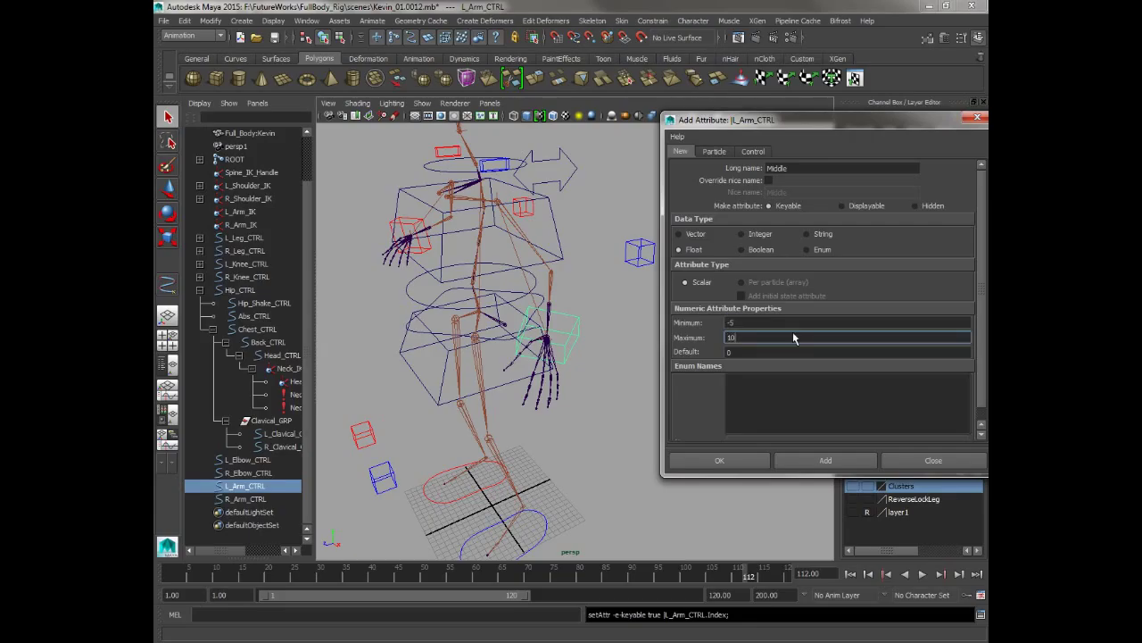
click(819, 459)
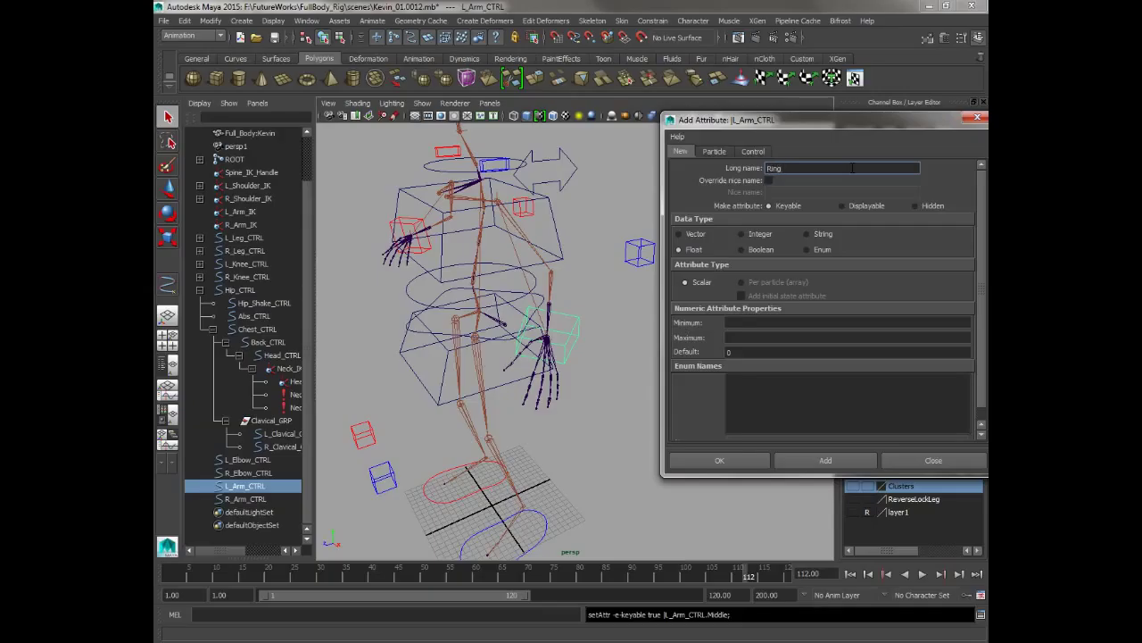
Step: Add a float attribute named Ring to L_Arm_CTRL with a minimum of -5 and a maximum of 10
key(Tab)
text(-5)
key(Tab)
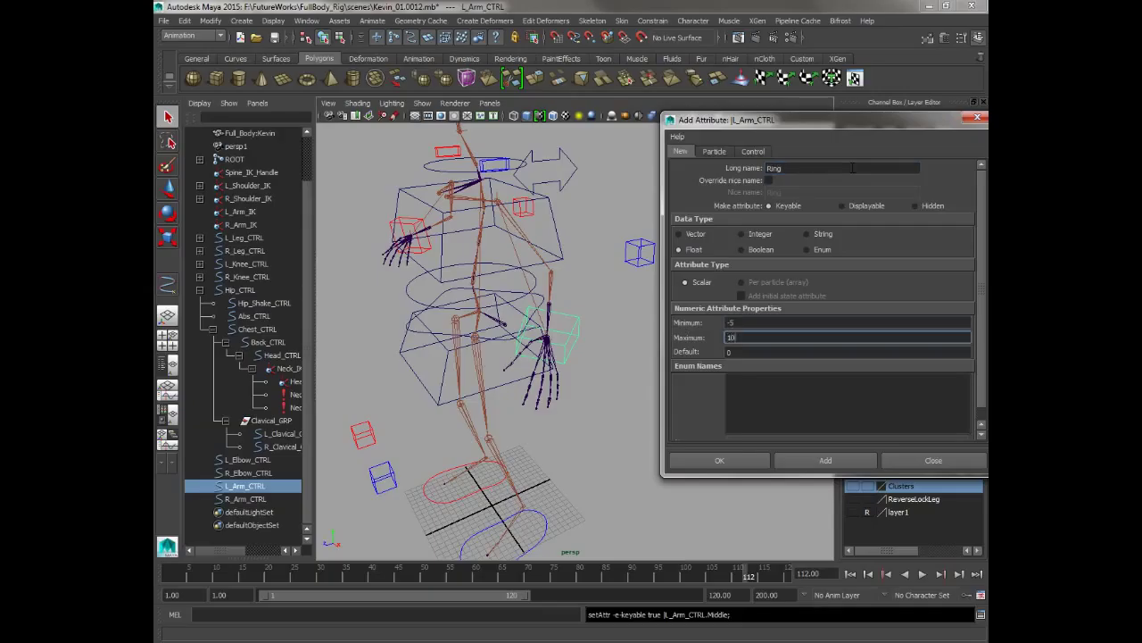
text(10)
click(821, 460)
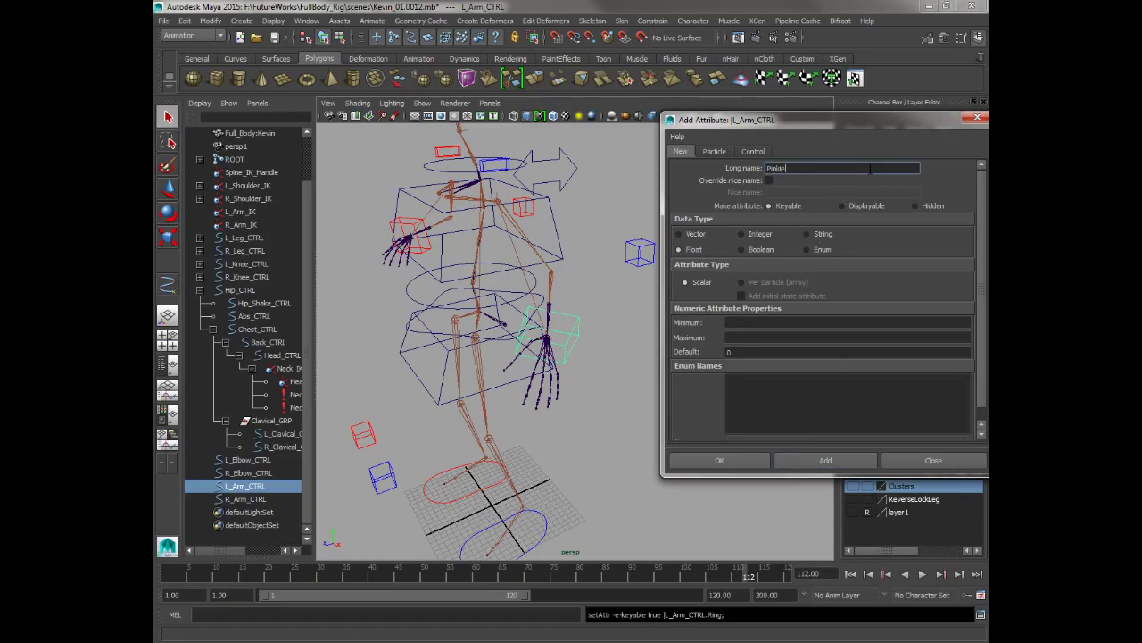
Step: Add a float attribute named Pinkie to L_Arm_CTRL, ranging from -5 to 10, and finish adding attributes to this control
key(Tab)
text(-5)
key(Tab)
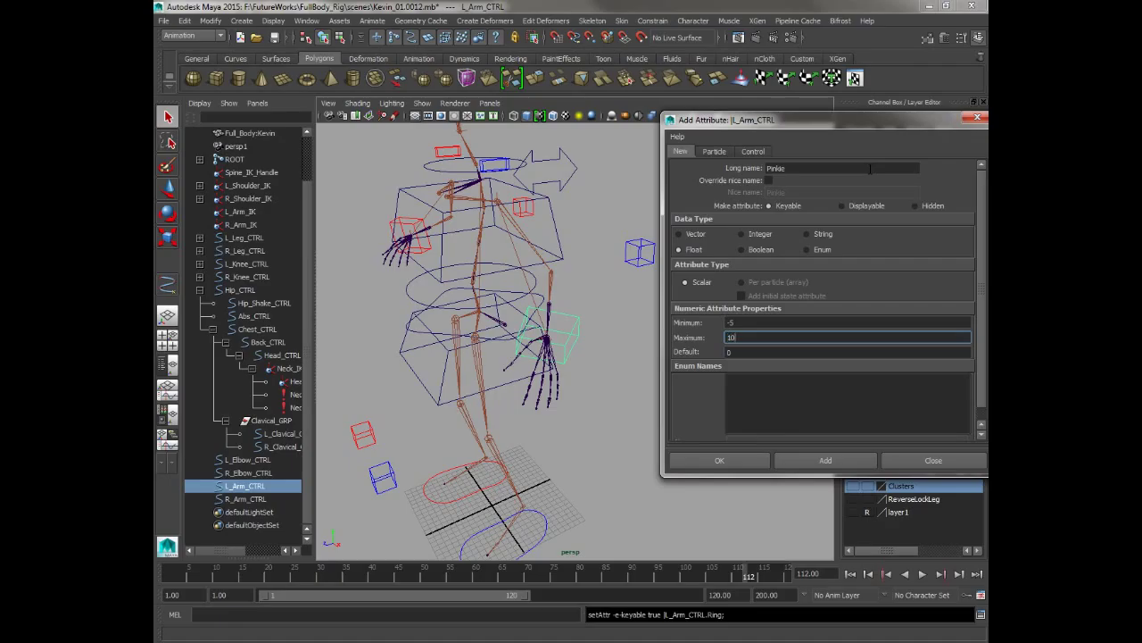
text(10)
click(826, 459)
drag(790, 124, 623, 145)
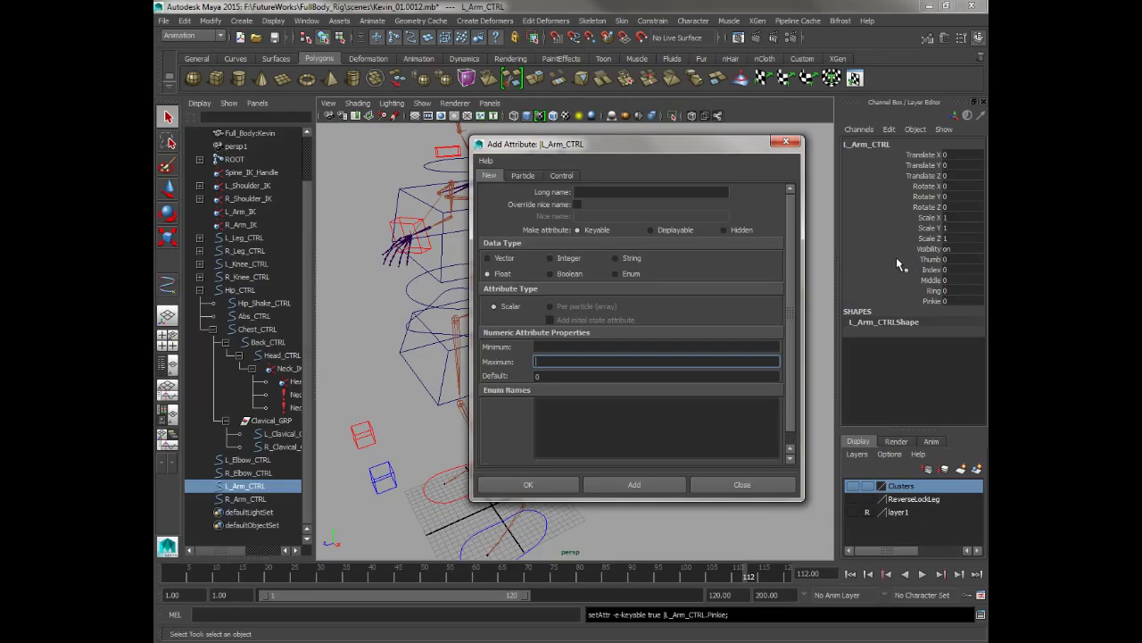
drag(613, 141, 717, 127)
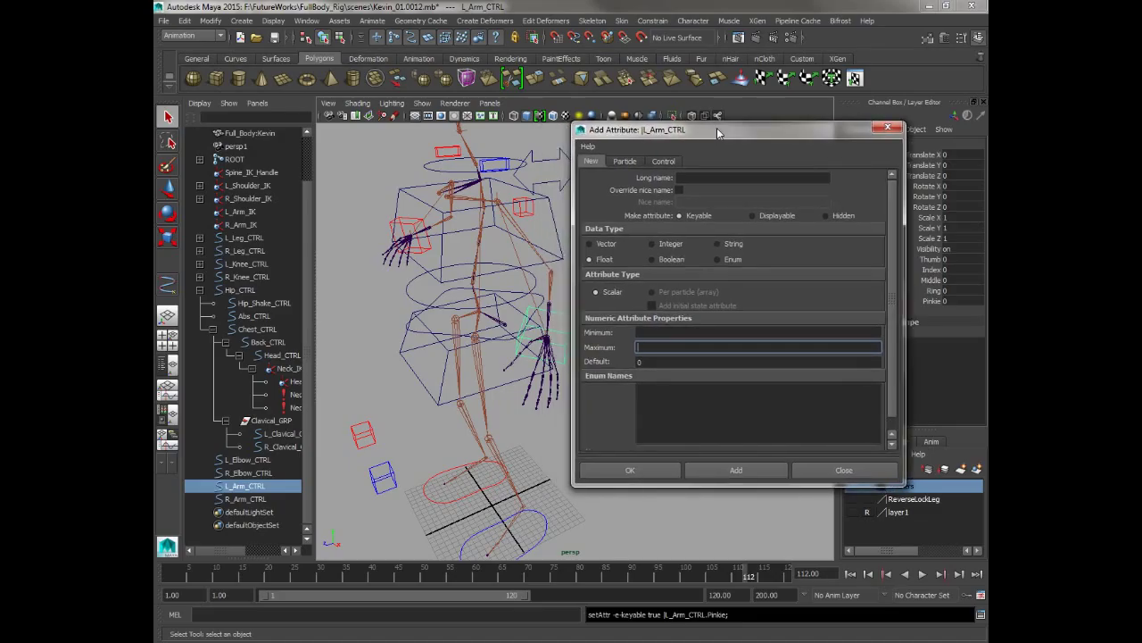
click(882, 133)
Step: Add a keyable float attribute named Thumb to R_Arm_CTRL with a minimum of -5 and a maximum of 10
alt+drag(500, 228, 606, 241)
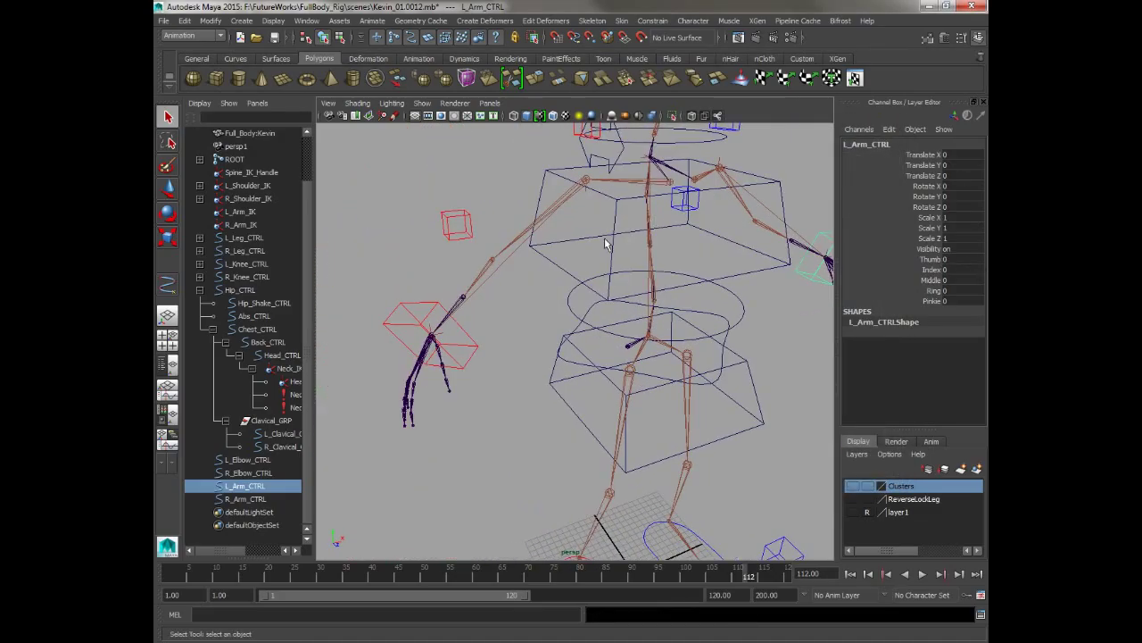
alt+right_drag(606, 242, 470, 304)
click(467, 318)
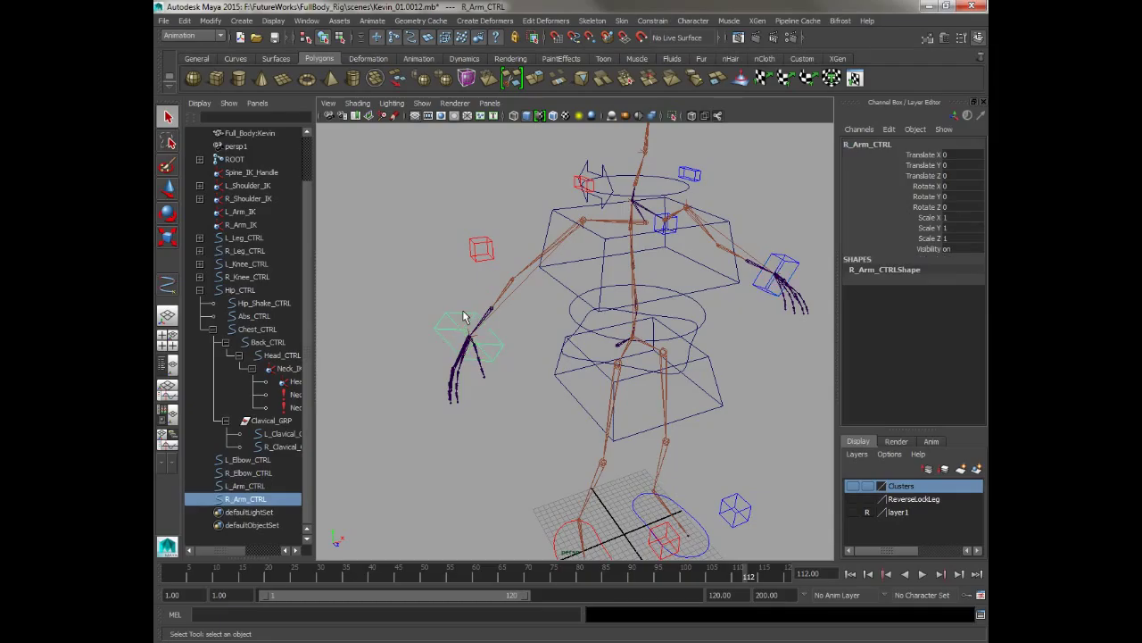
click(251, 26)
mouse_move(210, 20)
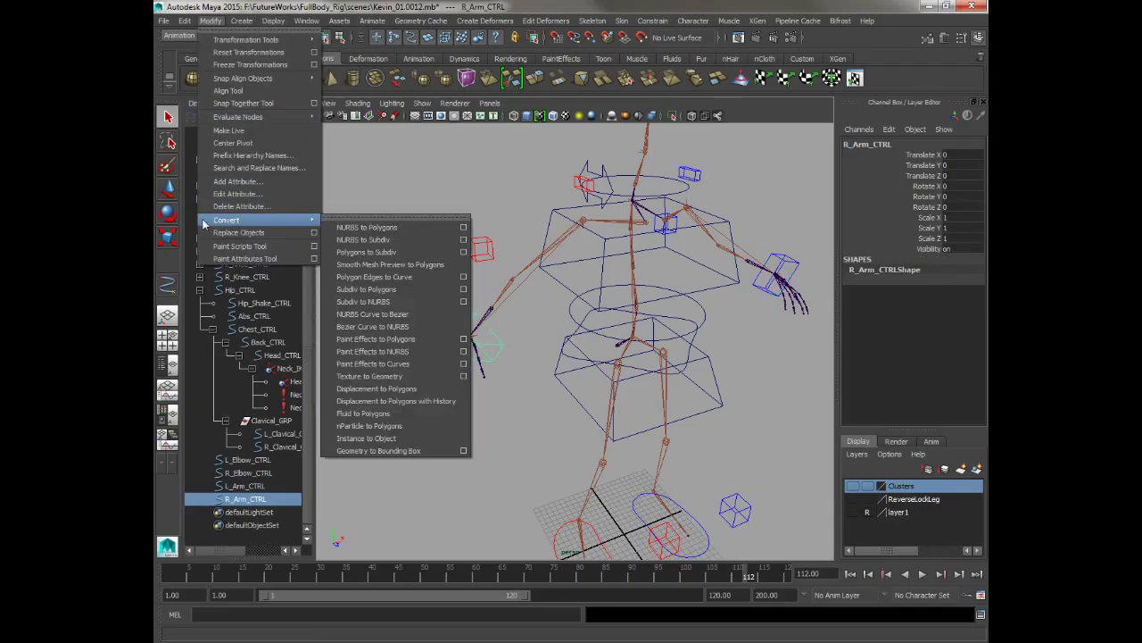
click(234, 181)
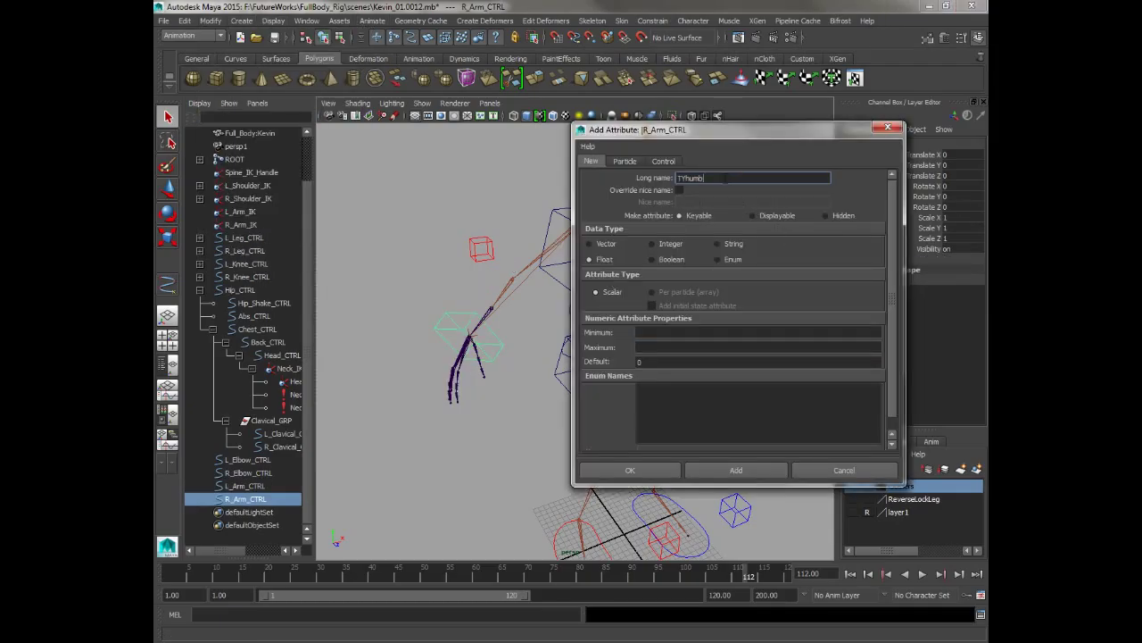
drag(725, 178, 625, 176)
text(T)
key(Tab)
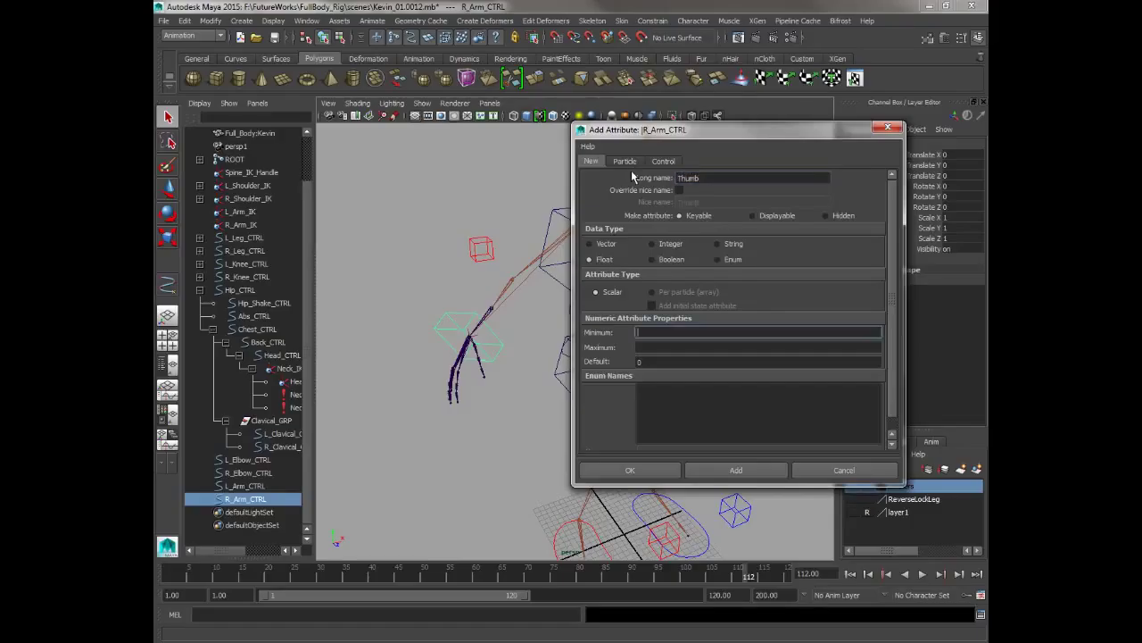
text(-5)
key(Tab)
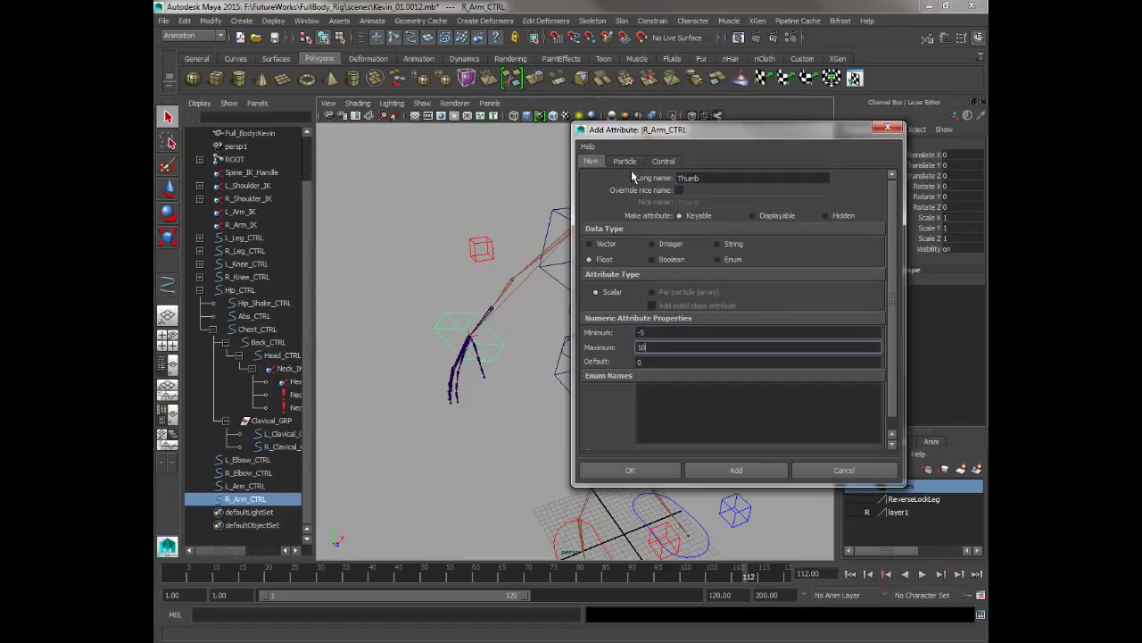
click(736, 470)
Step: Add a float attribute named Index to R_Arm_CTRL with a minimum of -5
click(725, 178)
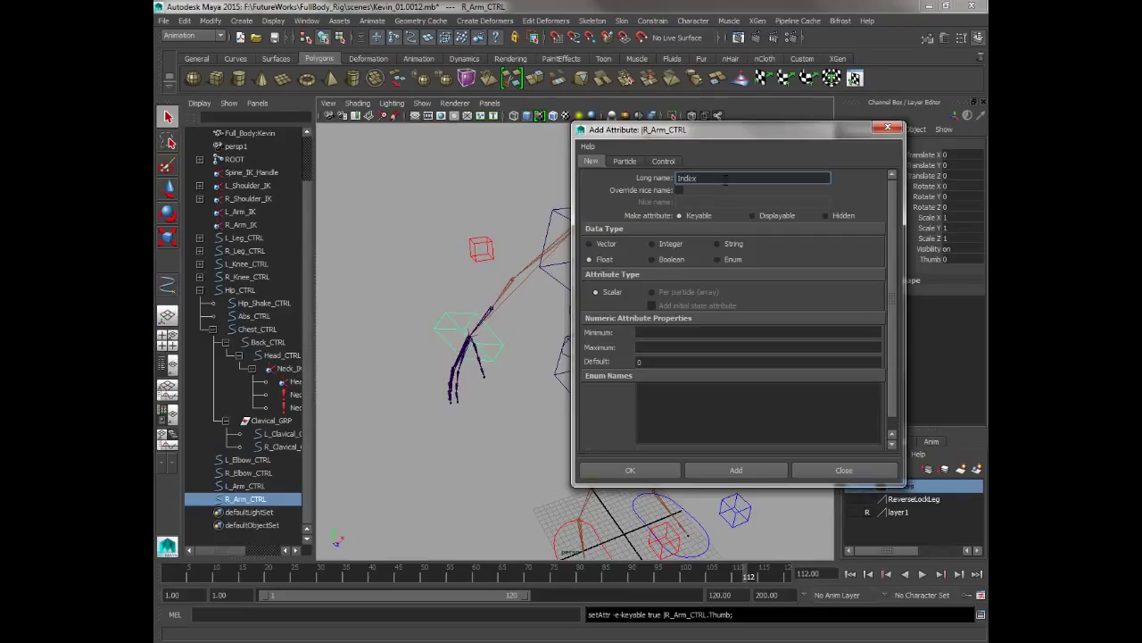
key(Tab)
key(Tab)
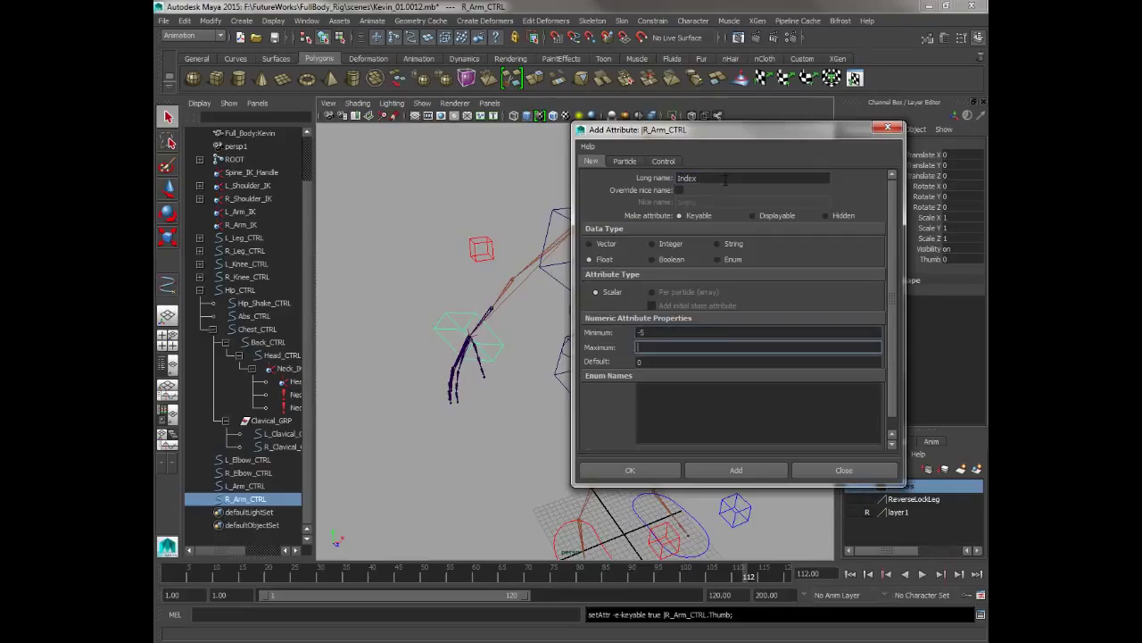
click(734, 470)
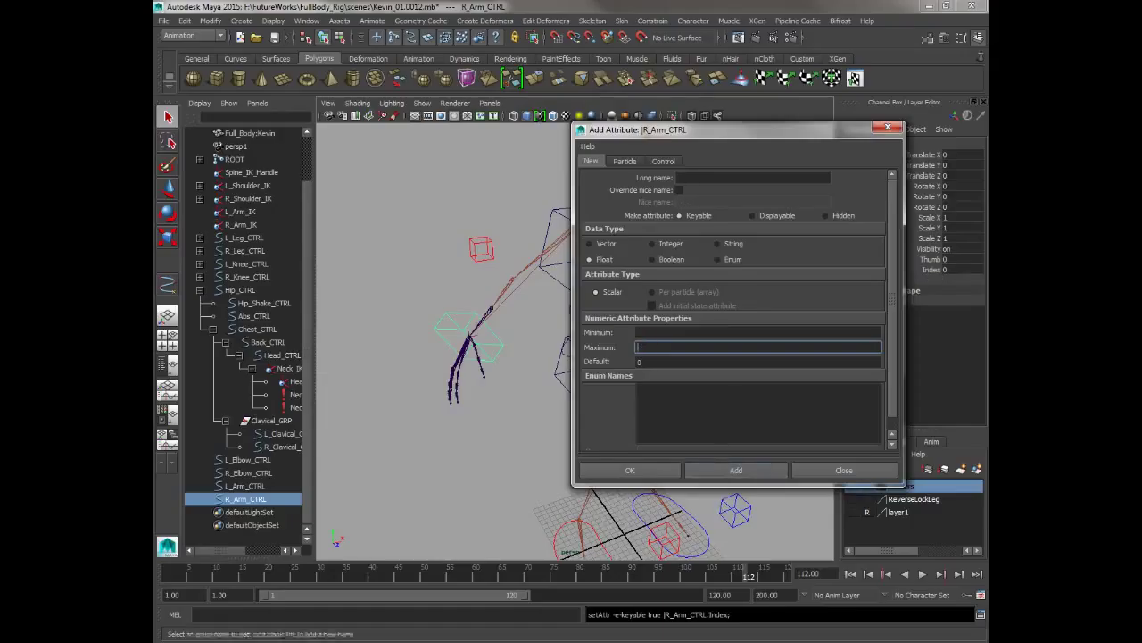
Step: Add a float attribute named Middle to R_Arm_CTRL with a minimum of -5 and a maximum of 10
click(712, 177)
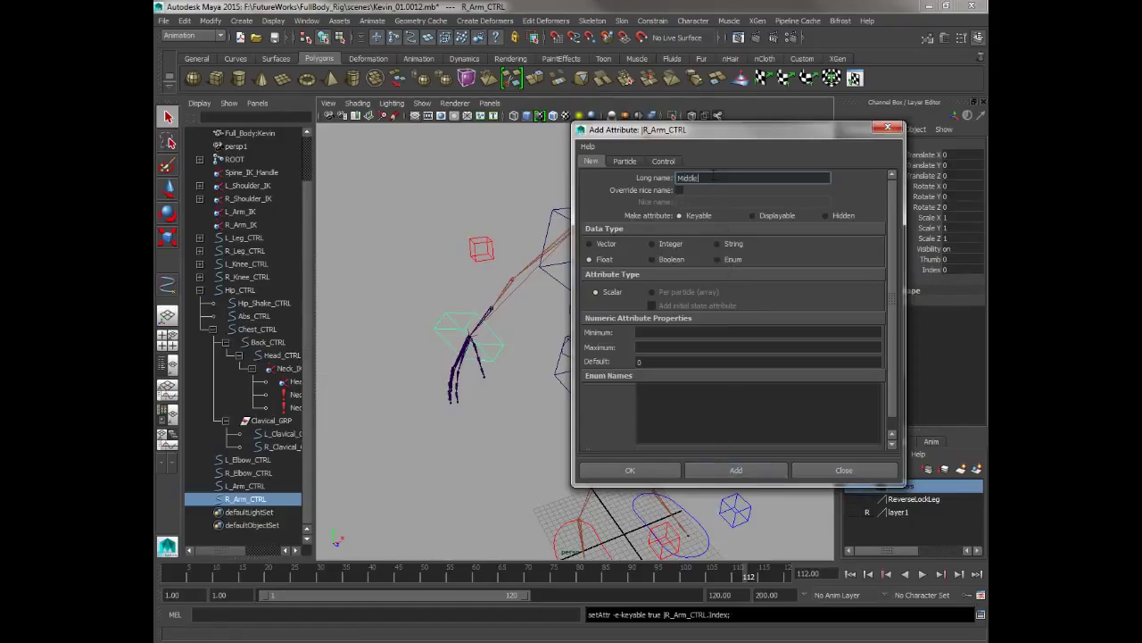
key(Tab)
key(Tab)
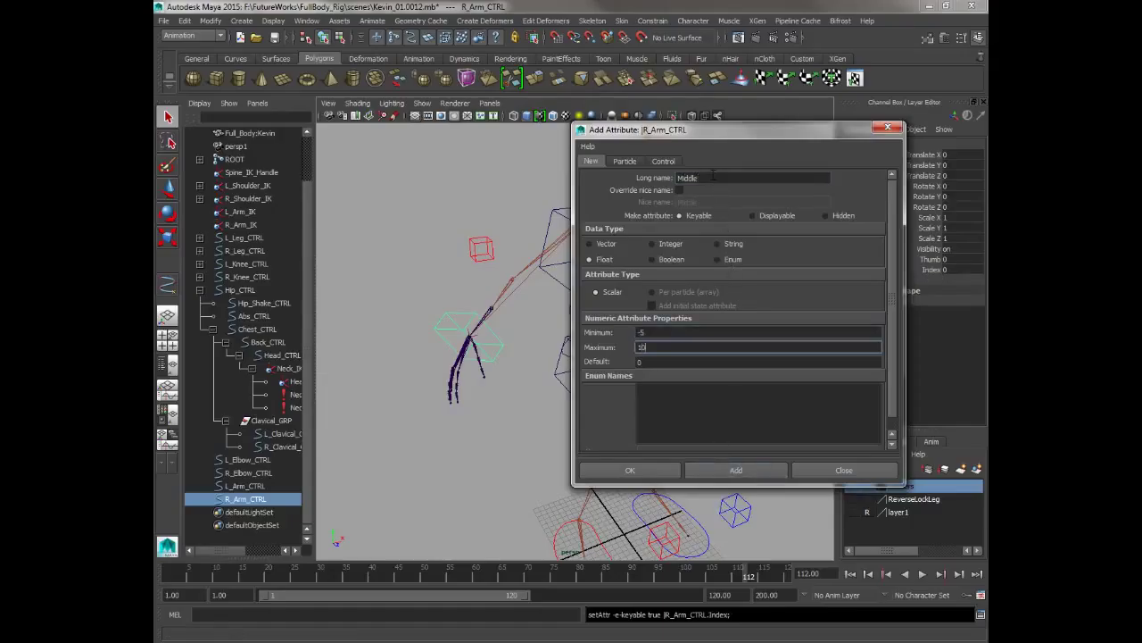
click(733, 470)
Step: Add a float attribute named Ring to R_Arm_CTRL with a minimum of -5
click(698, 177)
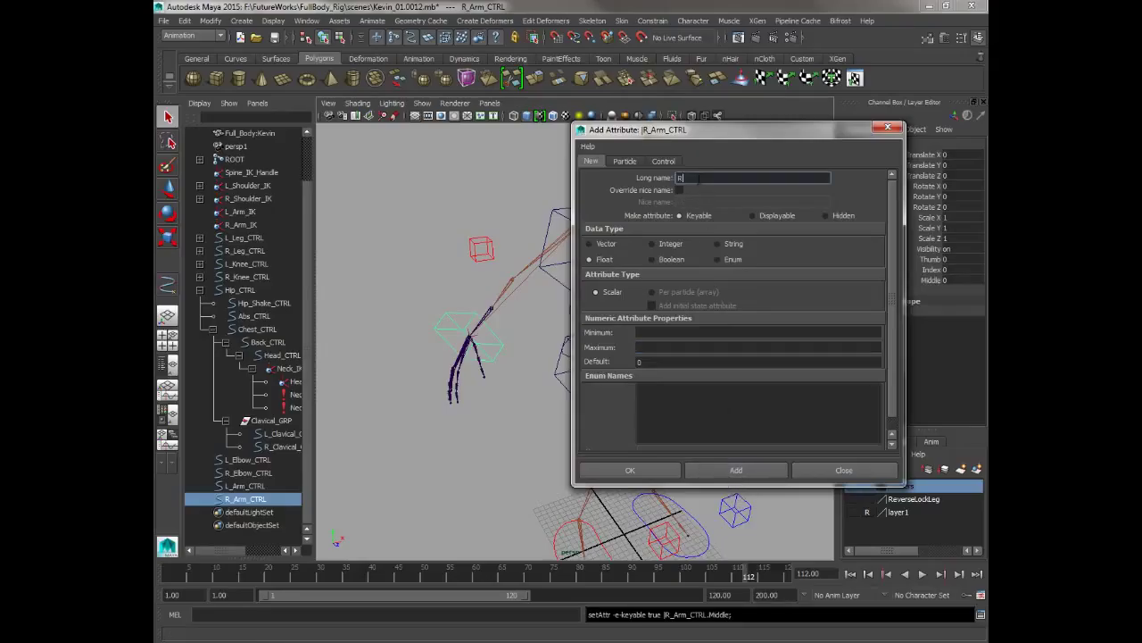
key(Tab)
text(-5)
key(Tab)
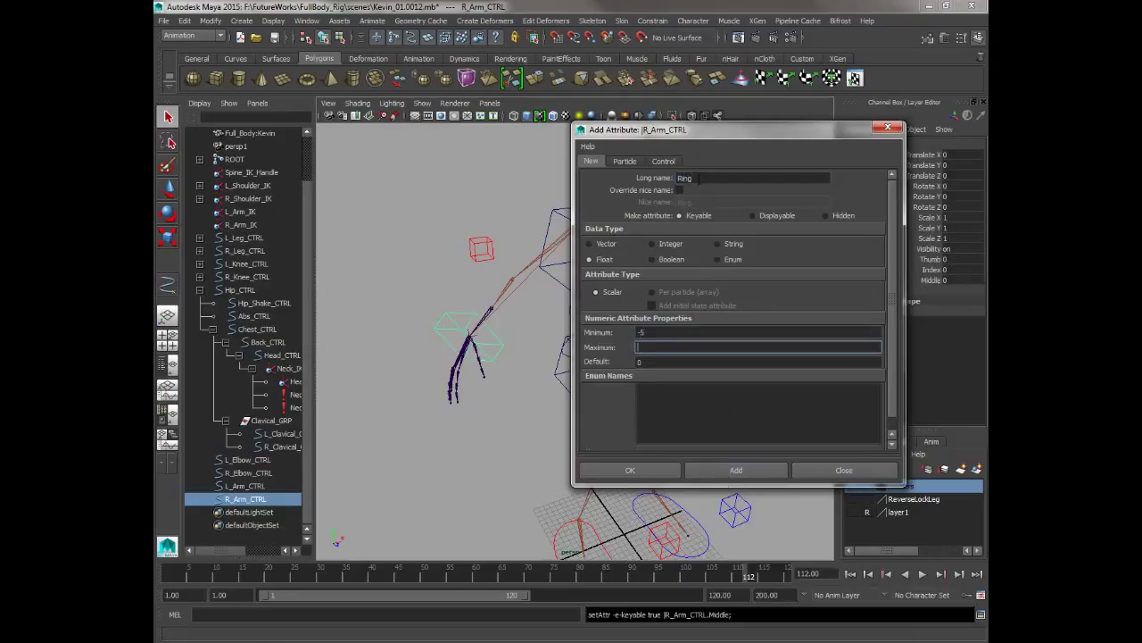
click(698, 472)
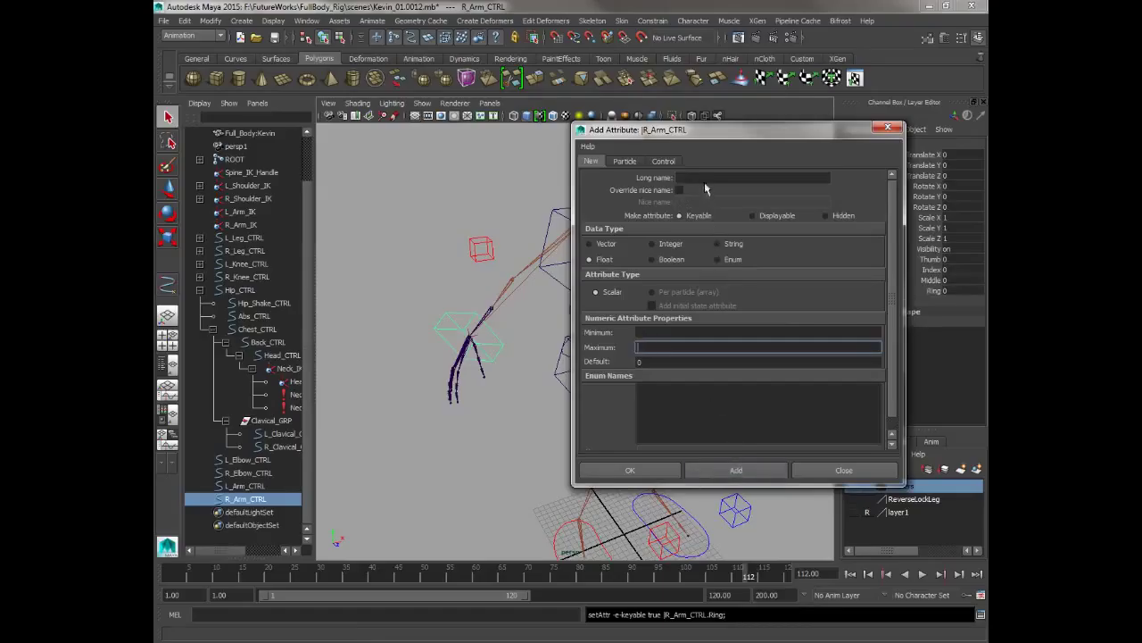
Step: Add a float attribute named Pinkie to R_Arm_CTRL with a minimum of -5
text(Pink)
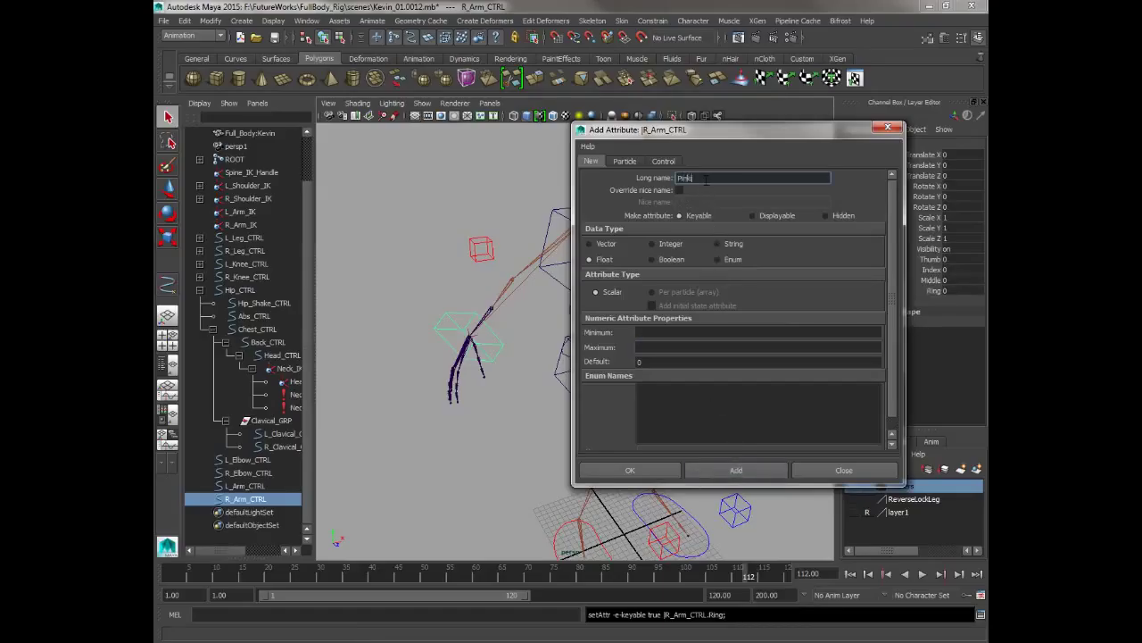
text(ie)
key(Tab)
text(-5)
key(Tab)
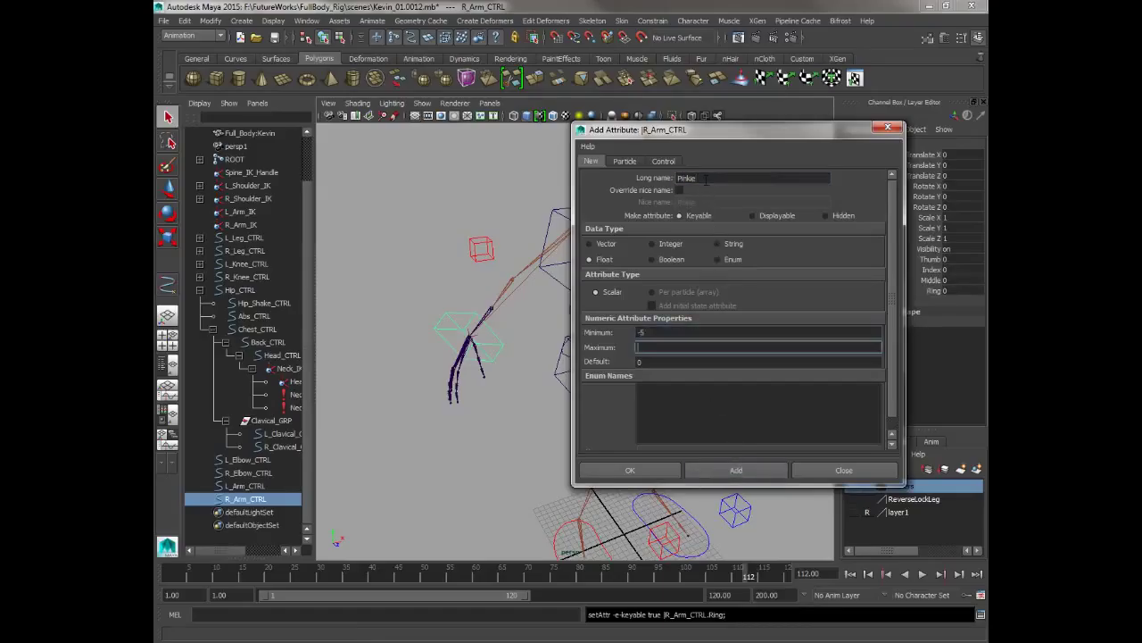
click(737, 470)
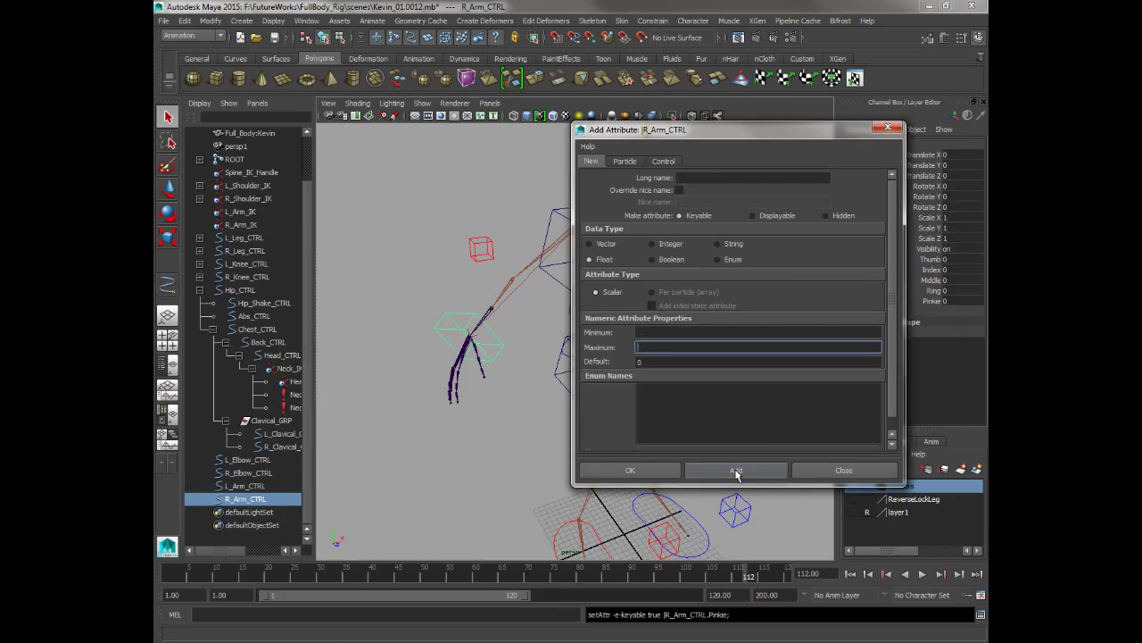
Step: Finish adding attributes and scrub Thumb through Pinkie on L_Arm_CTRL and R_Arm_CTRL together to test them
click(841, 469)
shift+click(781, 264)
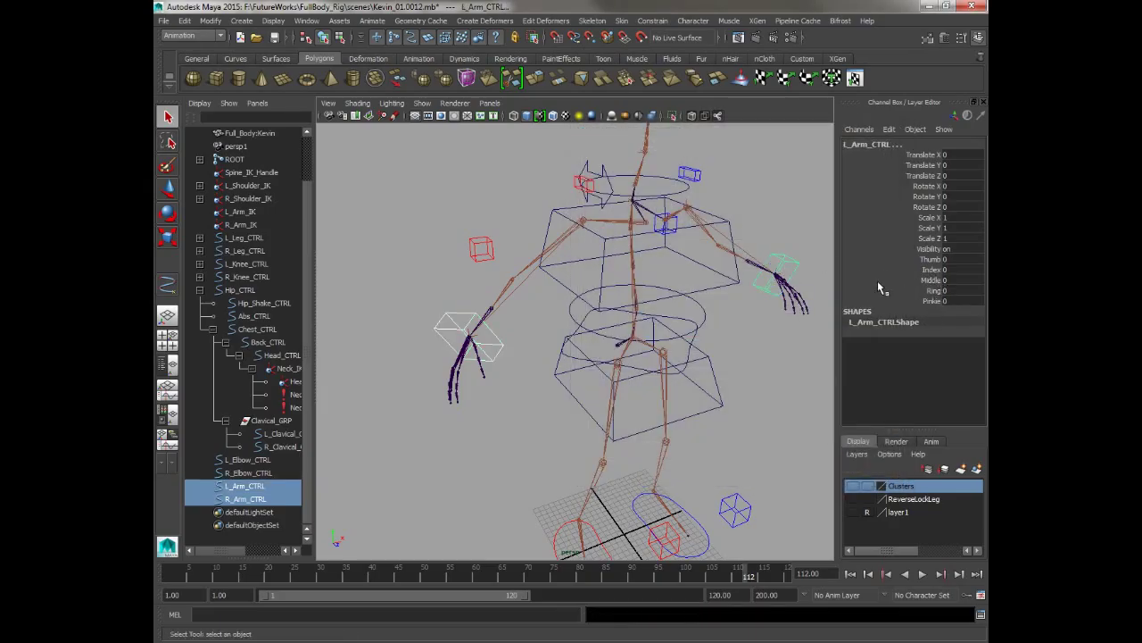
drag(912, 259, 935, 302)
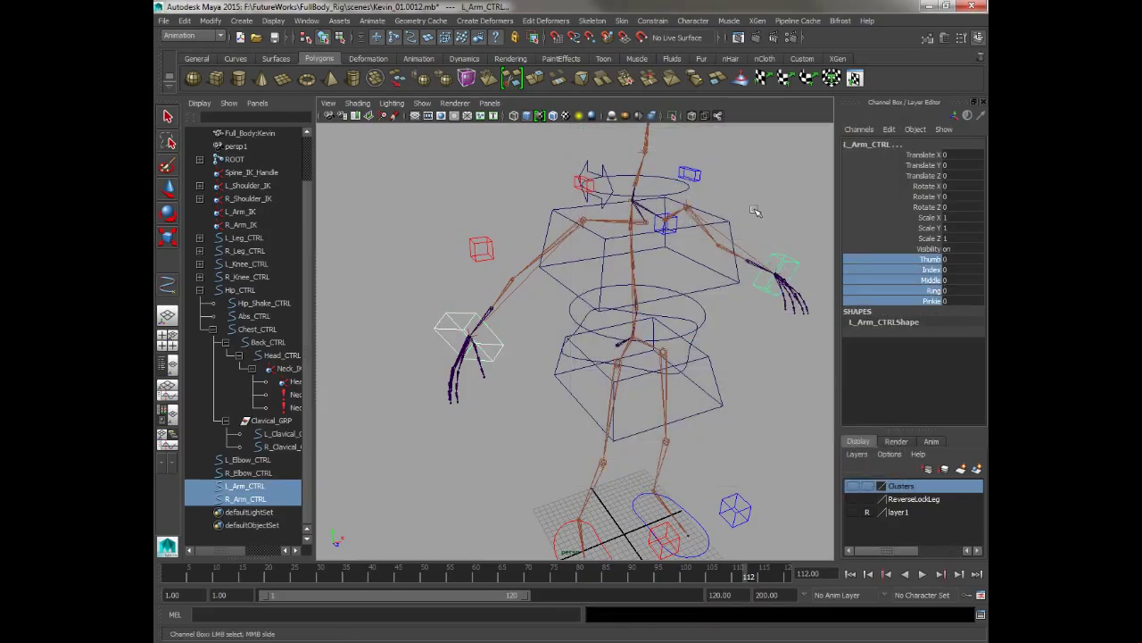
middle_drag(757, 212, 622, 202)
click(385, 221)
Step: Examine the elbow and wrist controls and the L_Arm_IK handle around the rig's arms from several angles
alt+drag(385, 222, 421, 225)
alt+right_drag(394, 297, 443, 309)
alt+middle_drag(443, 309, 455, 311)
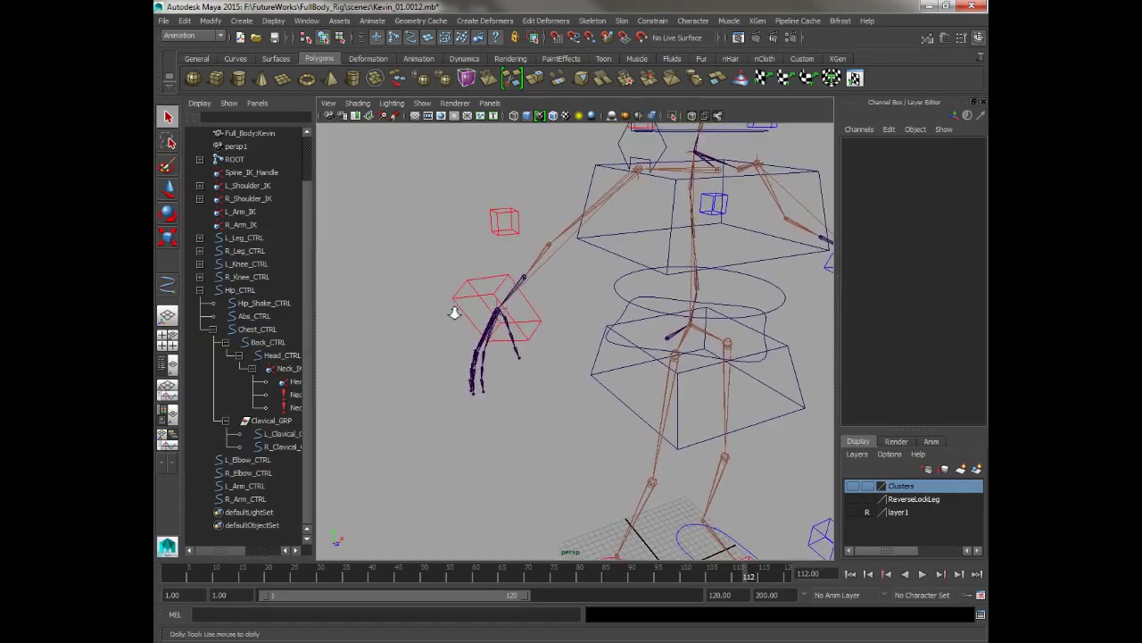
alt+drag(455, 311, 468, 322)
alt+middle_drag(468, 323, 473, 340)
alt+drag(473, 339, 613, 425)
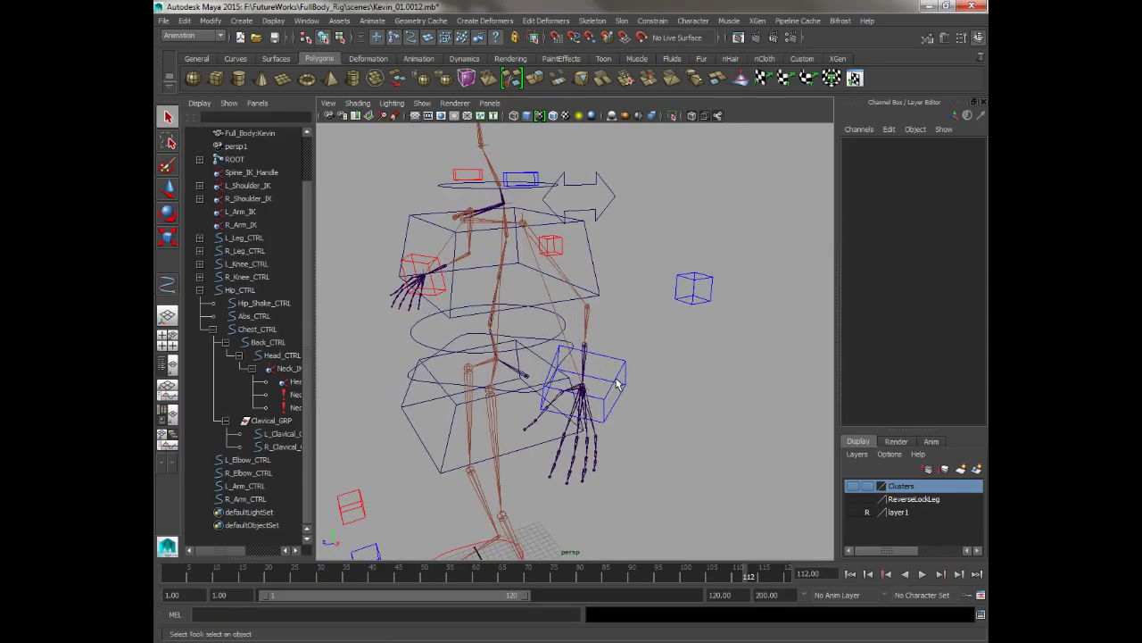
alt+drag(681, 307, 619, 328)
click(644, 308)
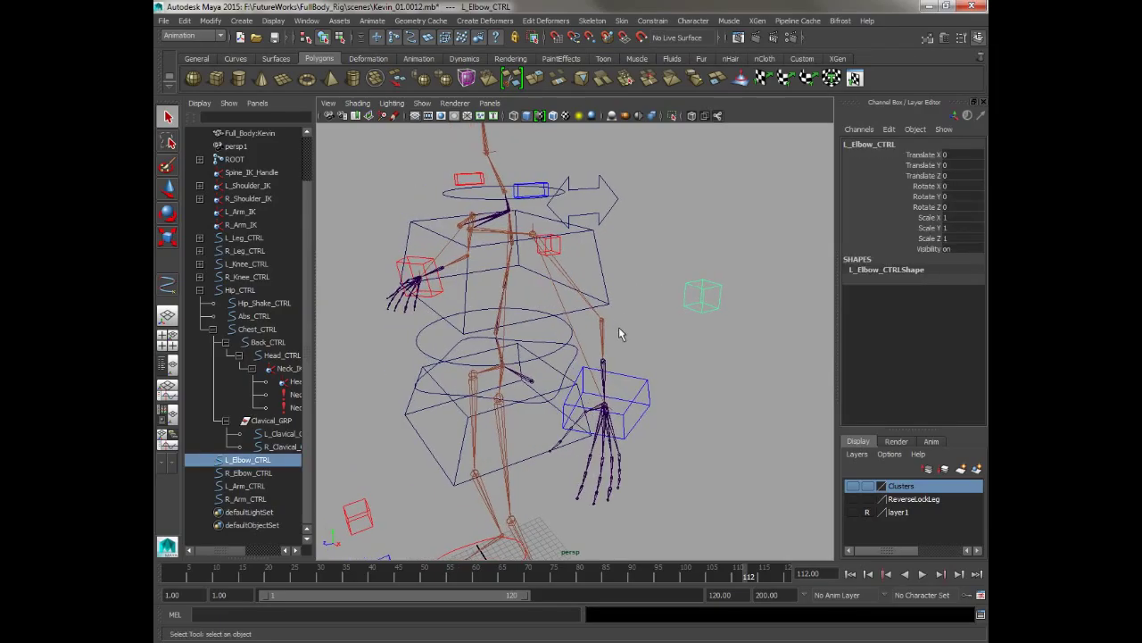
click(607, 409)
scroll(535, 234, up, 4)
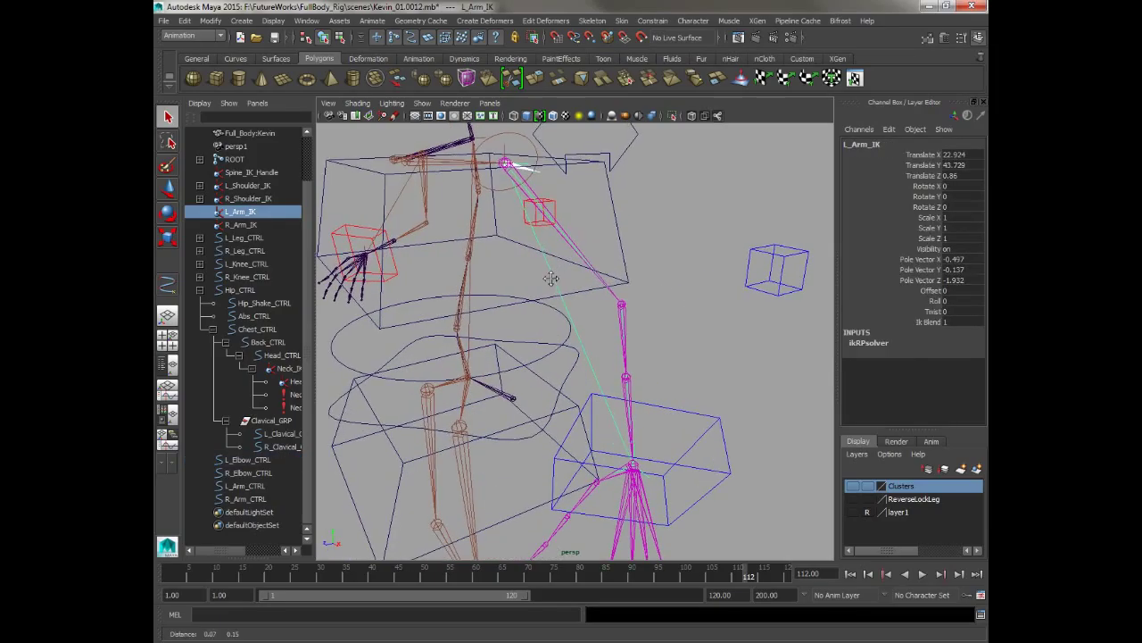
Step: Constrain L_Arm_IK to L_Elbow_CTRL with a Pole Vector constraint
alt+drag(432, 239, 534, 205)
alt+drag(536, 246, 706, 365)
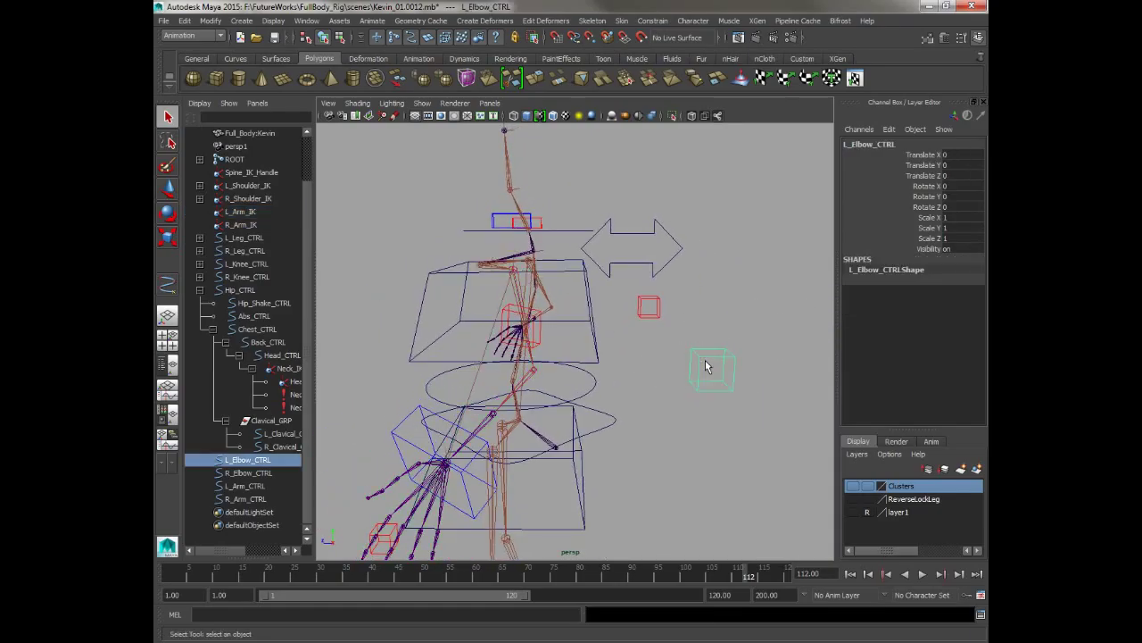
alt+drag(482, 460, 438, 316)
shift+click(412, 304)
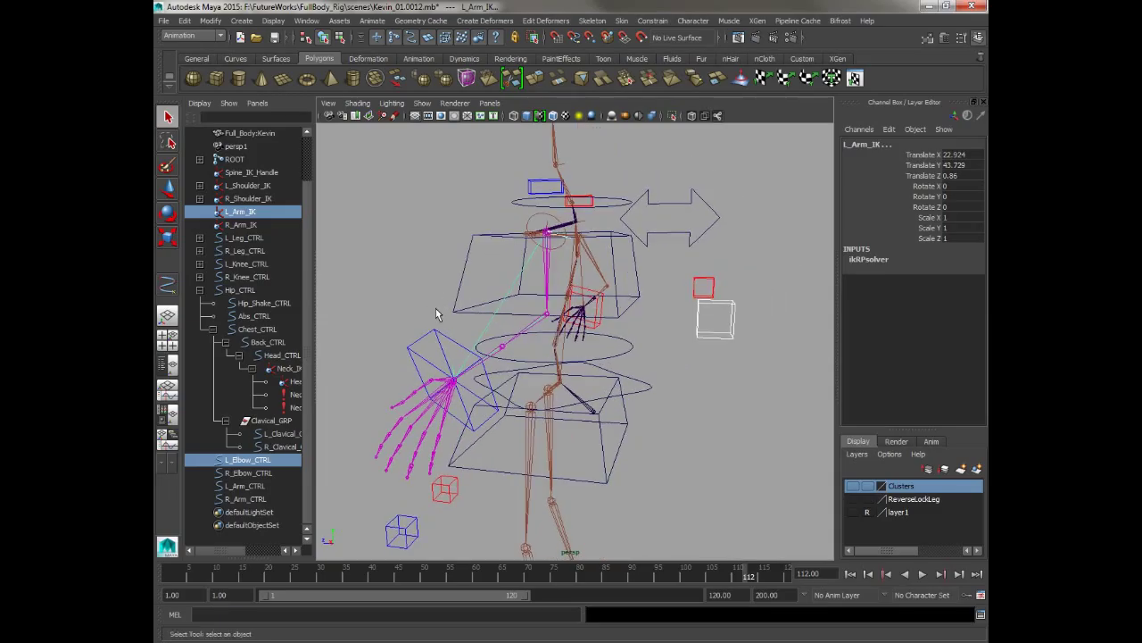
click(622, 19)
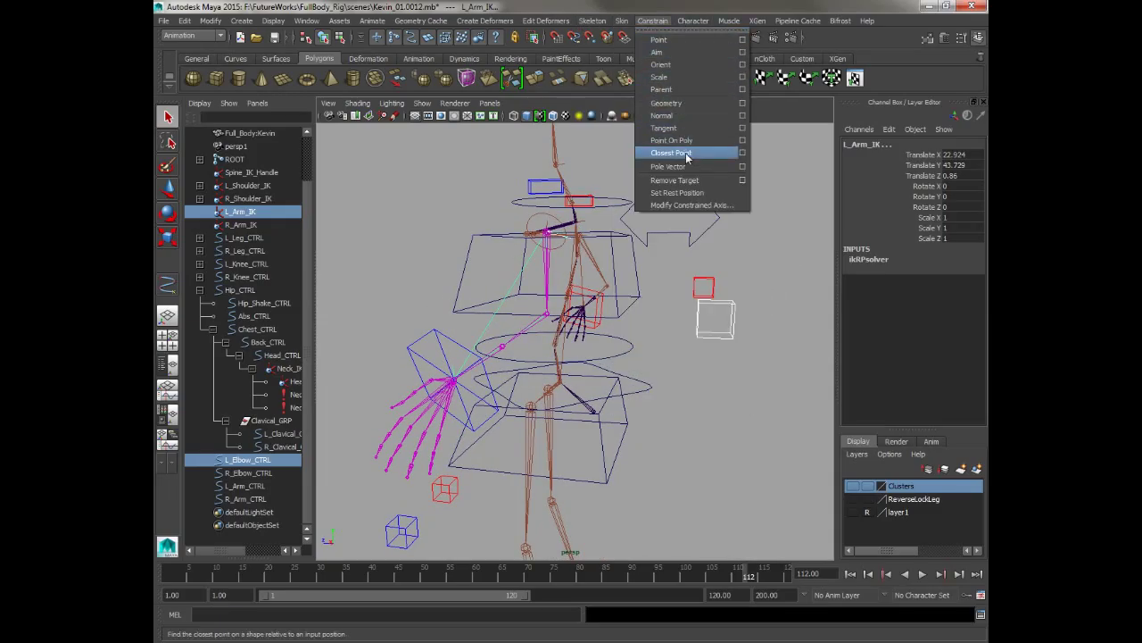
click(680, 167)
Step: Undo and reapply the Pole Vector constraint on L_Arm_IK twice to compare how the elbow bends
key(ctrl+z)
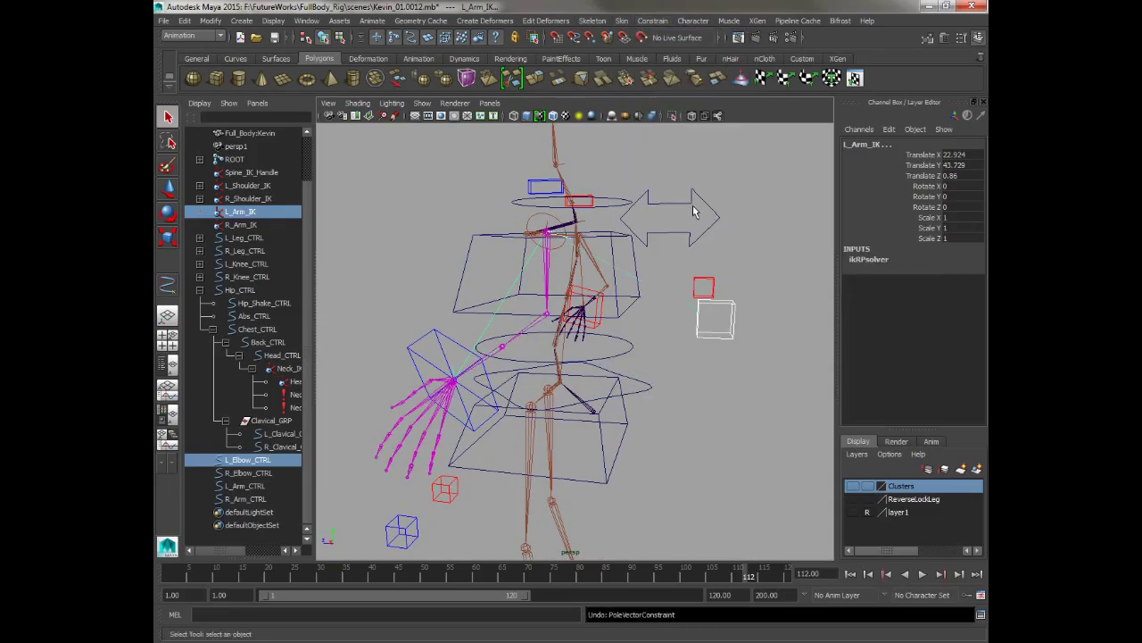
click(592, 20)
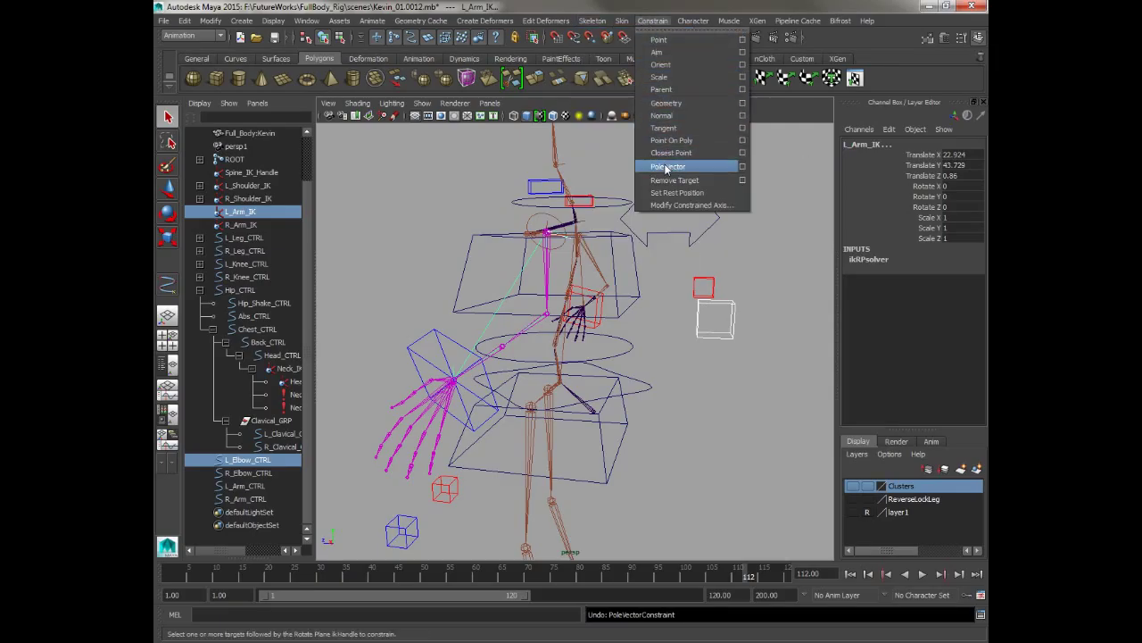
click(660, 167)
key(ctrl+z)
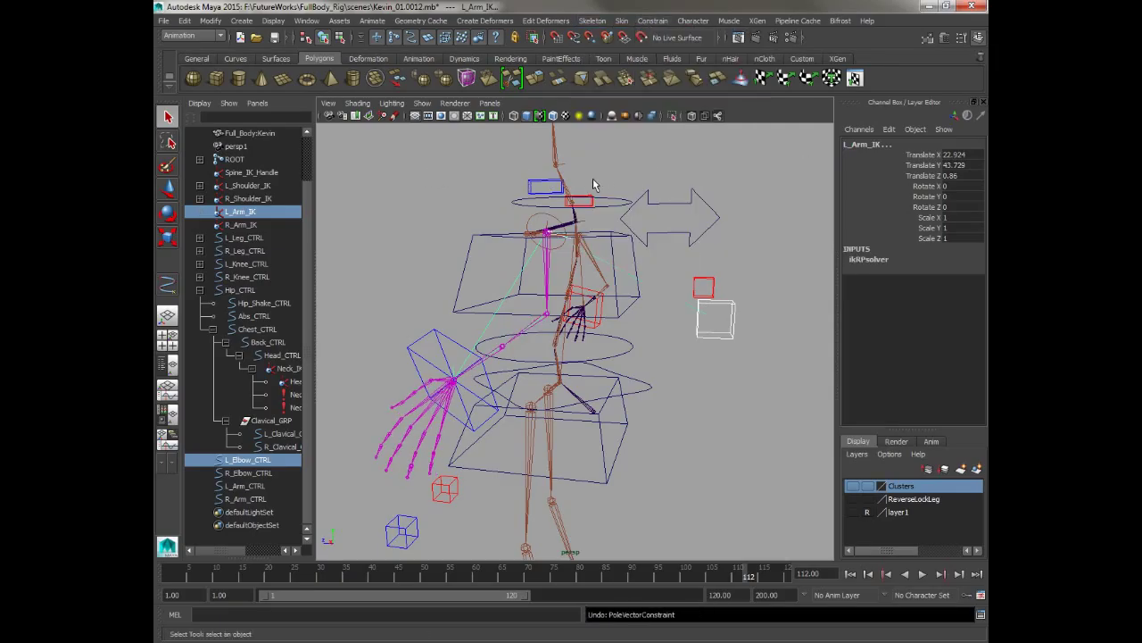
alt+drag(593, 181, 476, 183)
alt+drag(692, 265, 767, 264)
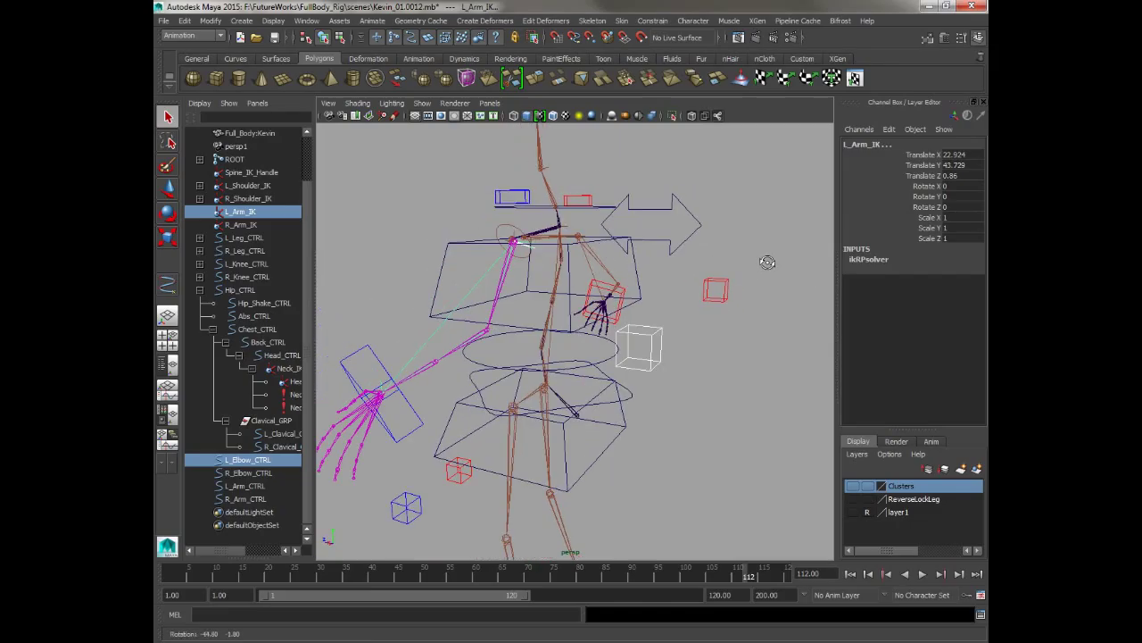
key(g)
click(652, 21)
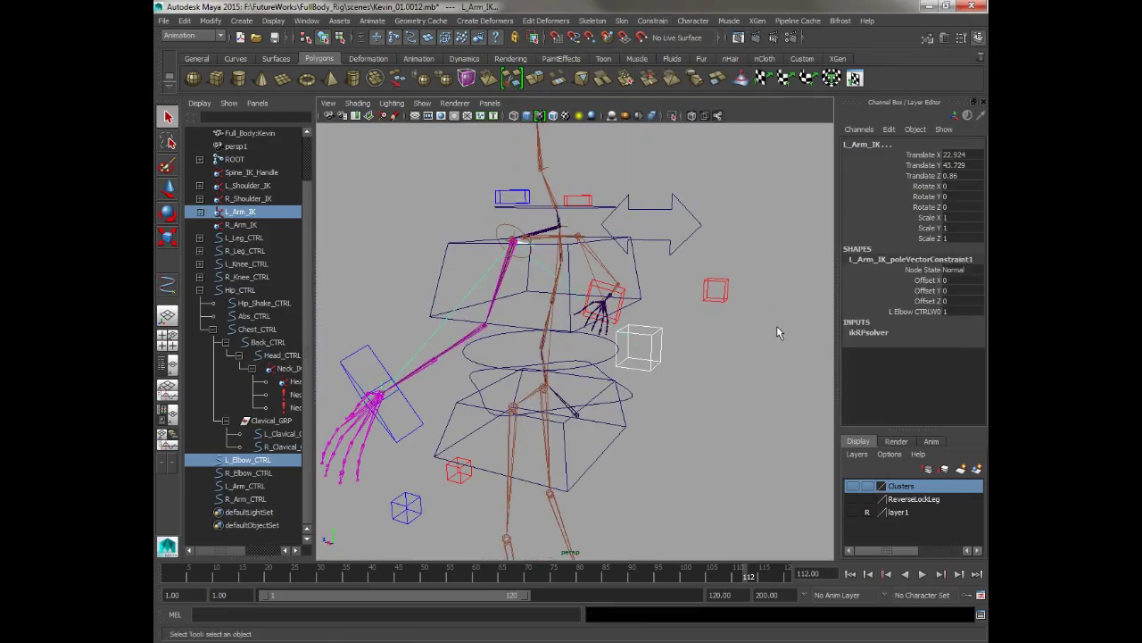
Step: Constrain R_Arm_IK to R_Elbow_CTRL with a Pole Vector constraint
click(719, 289)
alt+drag(725, 290, 628, 116)
shift+click(598, 286)
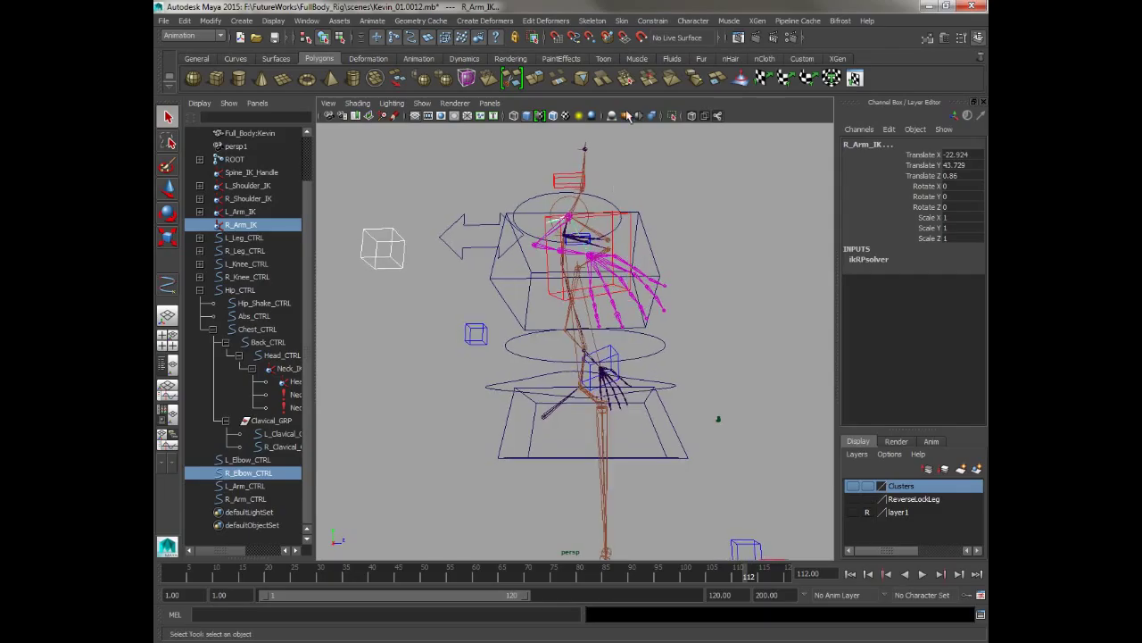
click(652, 20)
click(676, 163)
Step: Try moving R_Elbow_CTRL and both elbow controls together vertically to test how the arms follow
alt+right_drag(660, 170, 565, 179)
alt+drag(566, 178, 477, 288)
shift+click(486, 306)
key(w)
click(479, 279)
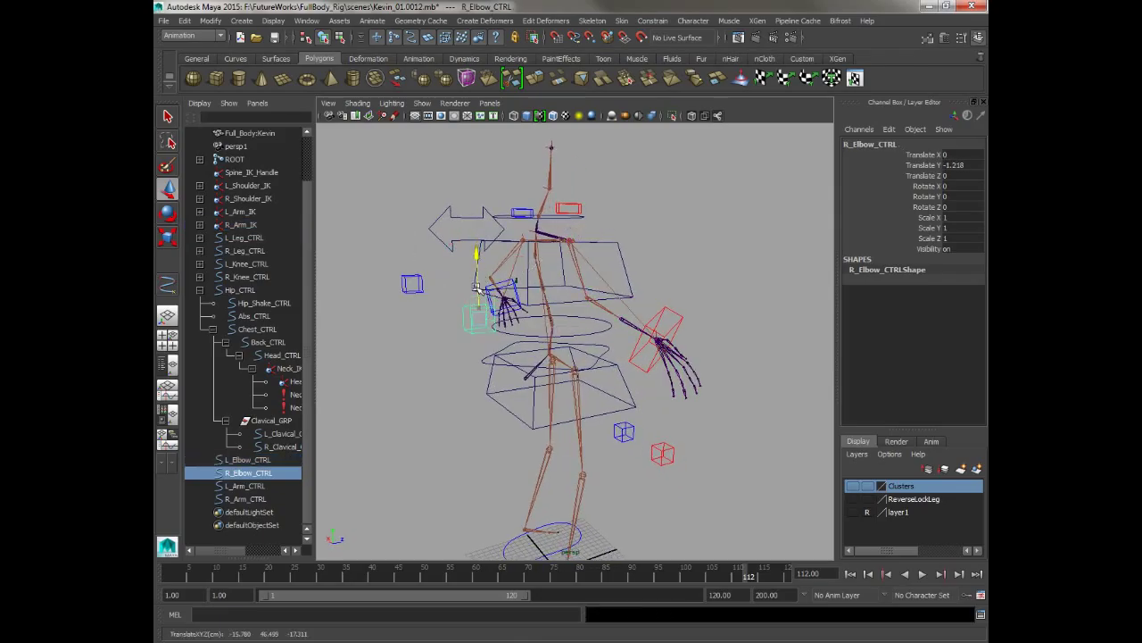
shift+click(411, 284)
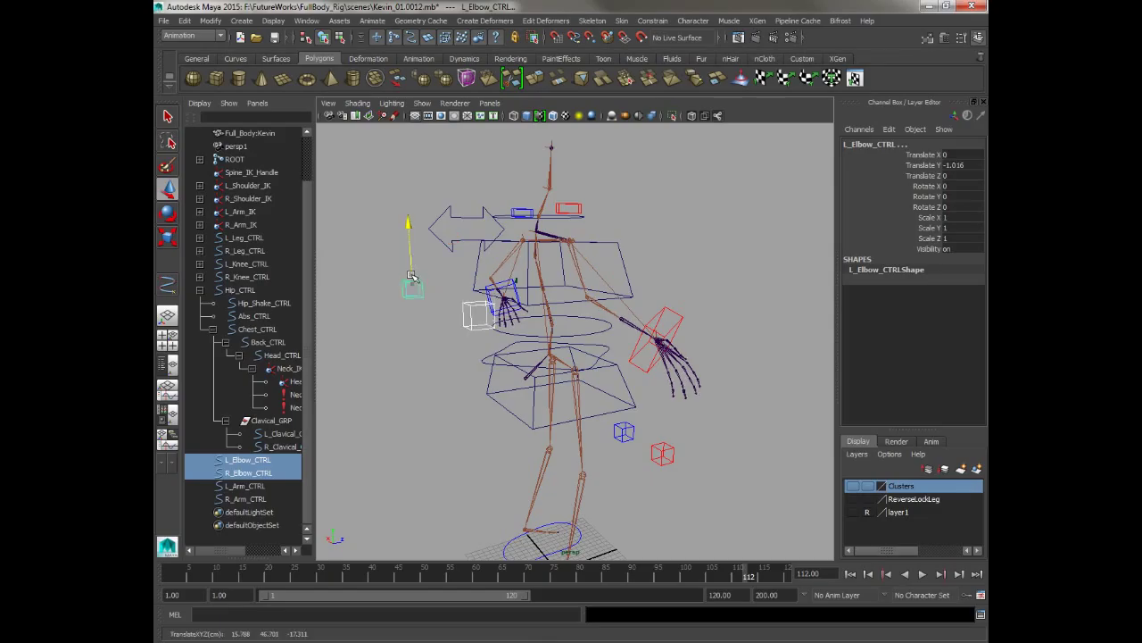
drag(414, 241, 420, 286)
click(721, 223)
alt+drag(724, 229, 760, 238)
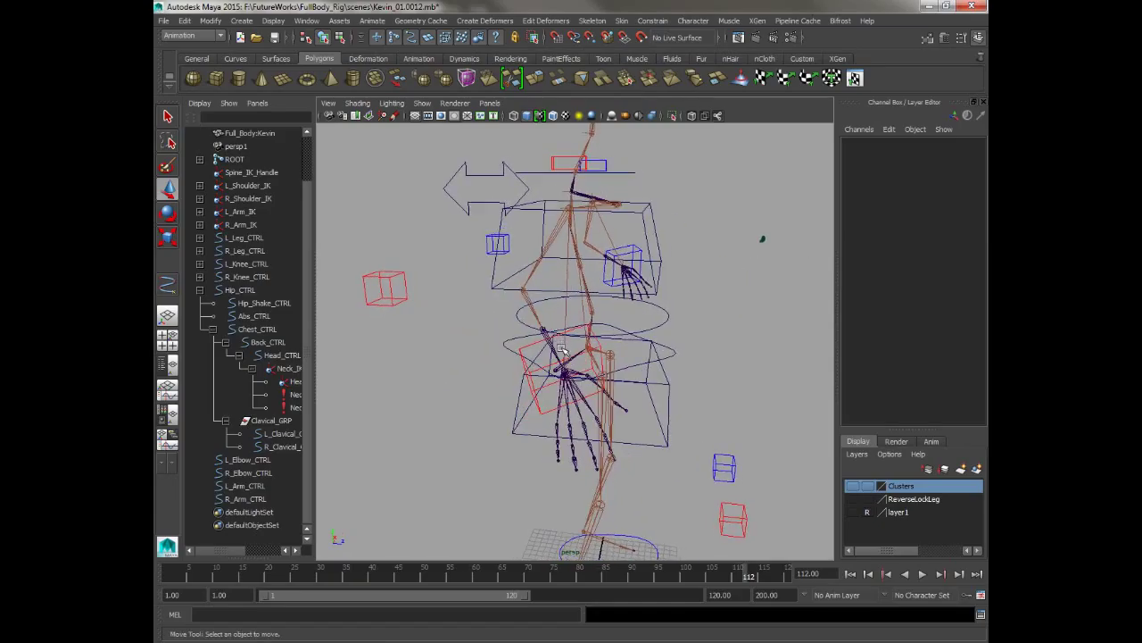
Step: Inspect the pole vector values of R_Arm_IK and how the handle points toward the right elbow control
key(q)
click(566, 368)
alt+drag(566, 368, 559, 249)
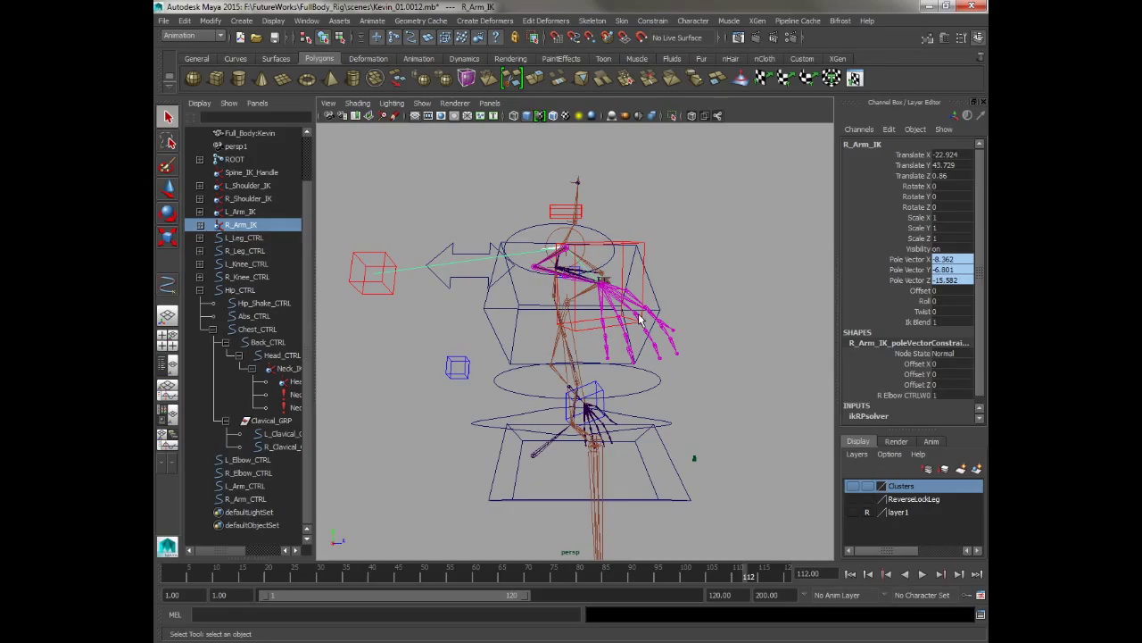
alt+drag(733, 259, 446, 265)
click(682, 303)
alt+drag(681, 303, 684, 345)
Step: Try moving both elbow controls down about 2.25 units in Y, undo the move, and check both arms
click(653, 284)
shift+click(687, 340)
key(w)
key(ctrl+z)
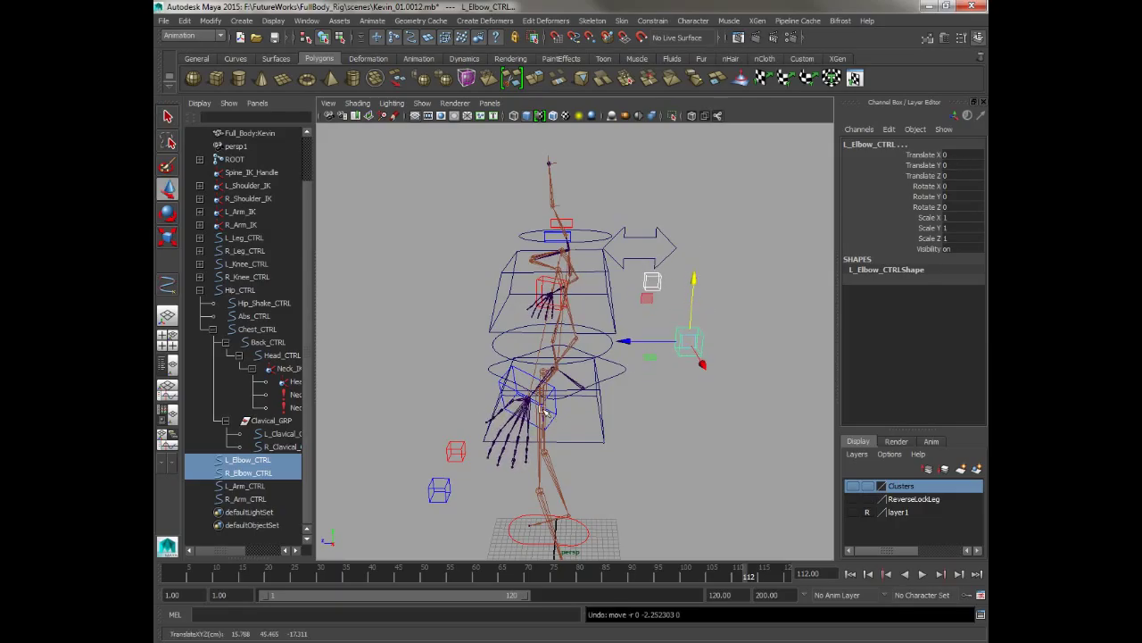
alt+right_drag(688, 339, 562, 406)
alt+drag(561, 406, 597, 355)
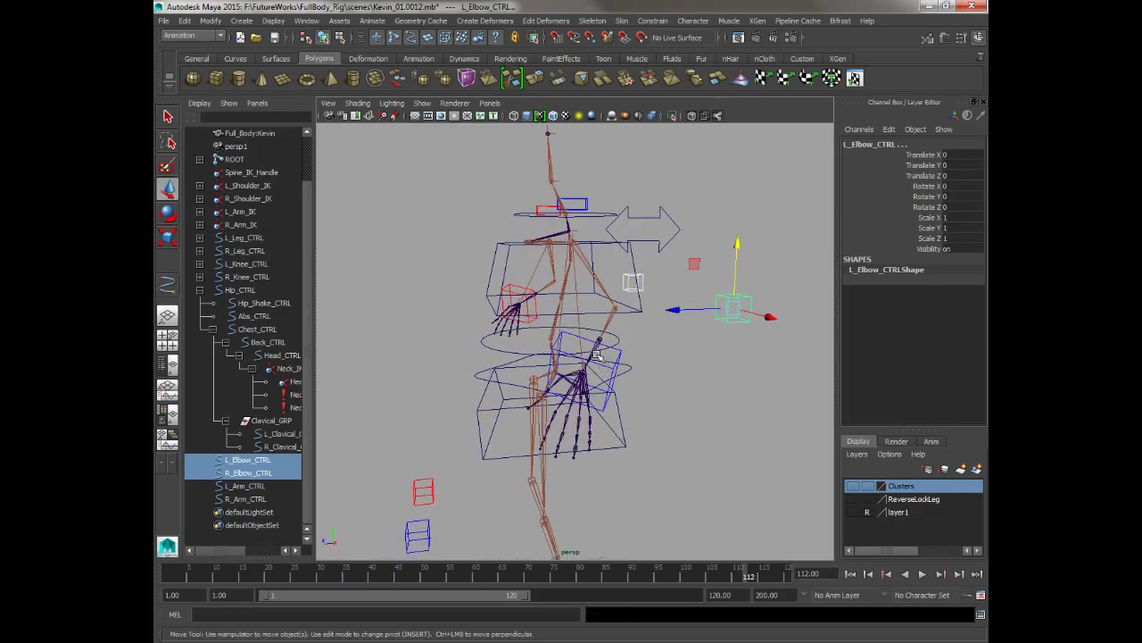
alt+drag(596, 400, 668, 384)
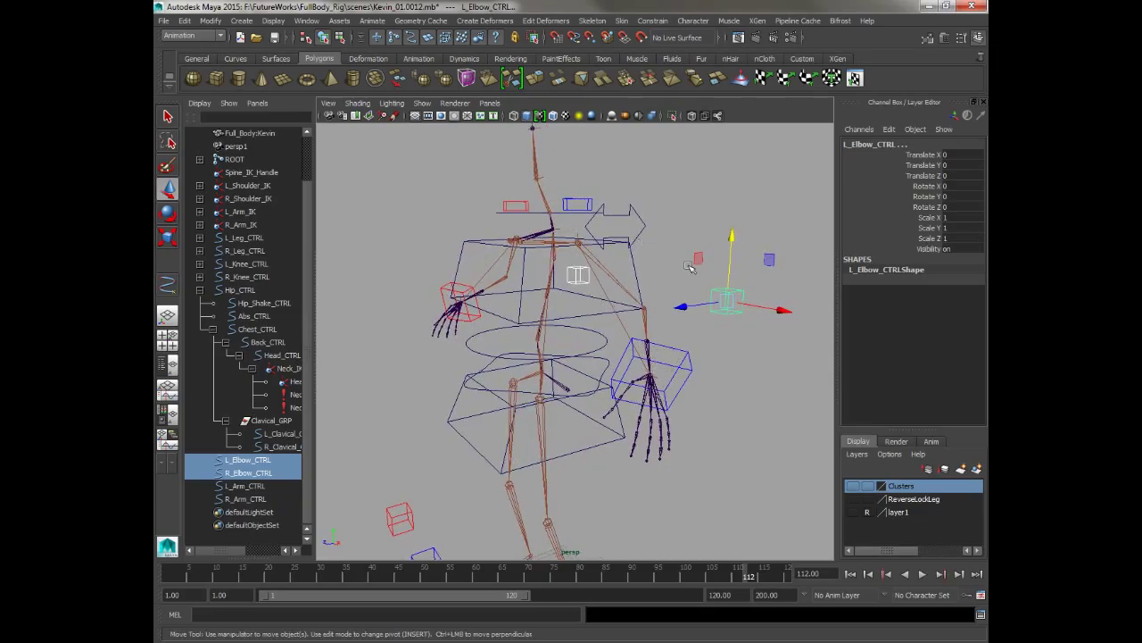
mouse_move(699, 340)
alt+mouse_down()
mouse_move(651, 336)
mouse_move(685, 332)
alt+mouse_up()
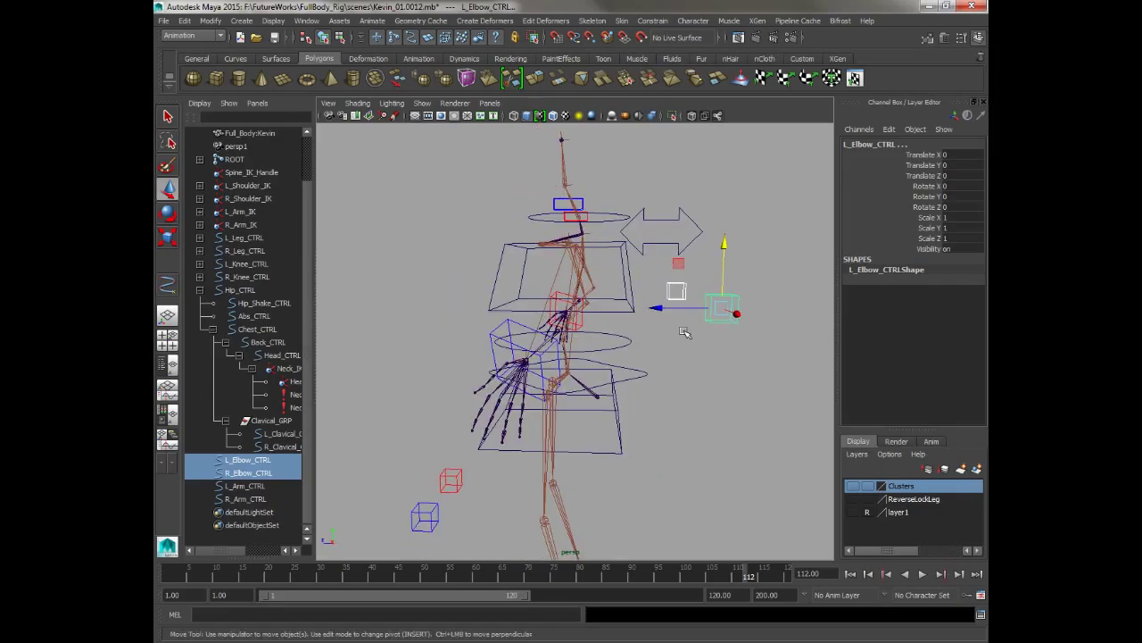